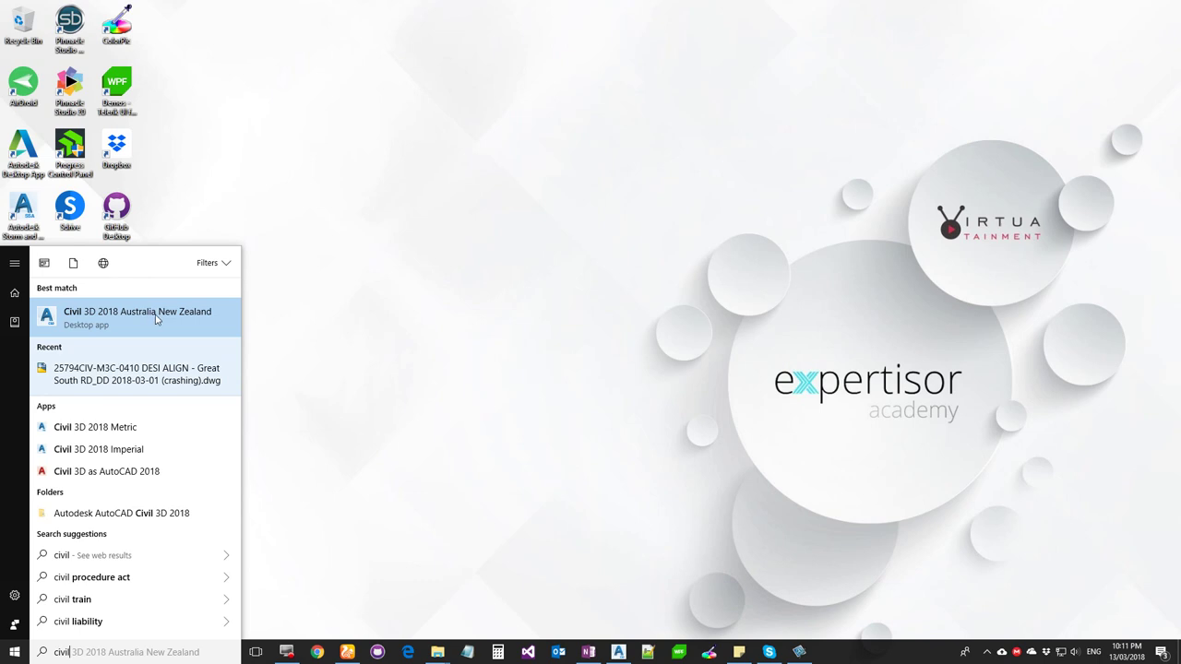
Launch Civil 3D 2018 Australia New Zealand, taking no action on the missing pay item file, and switch to the Civil 3D workspace.
{"action": "left_click", "coordinate": [156, 319]}
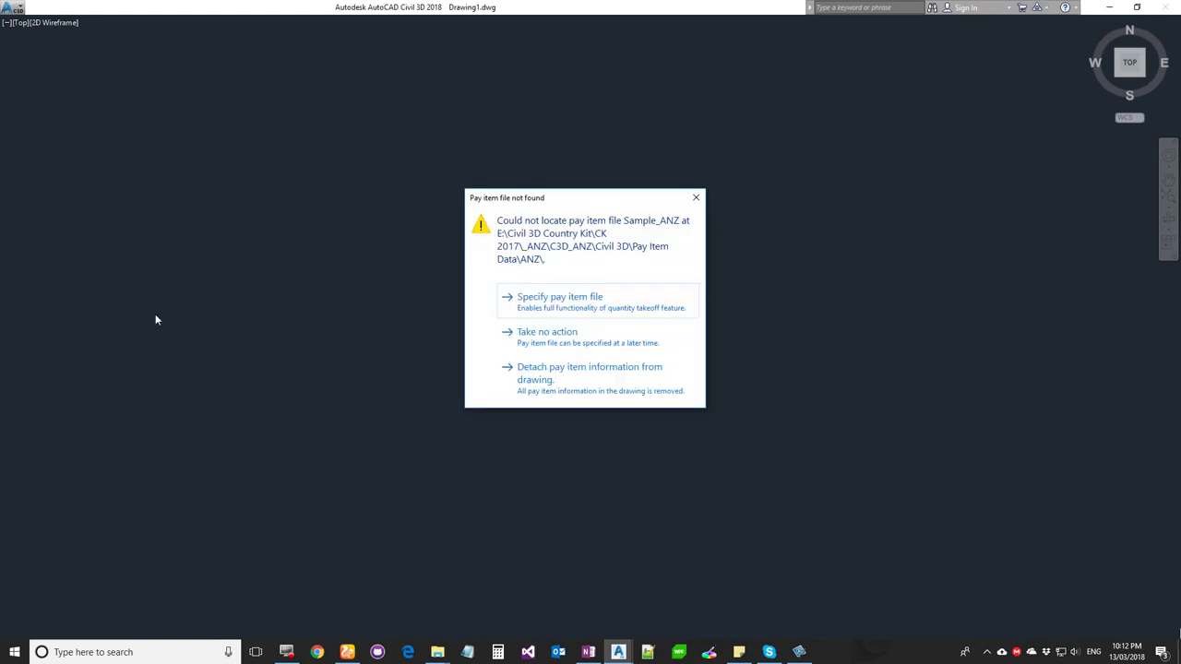
{"action": "left_click", "coordinate": [551, 337]}
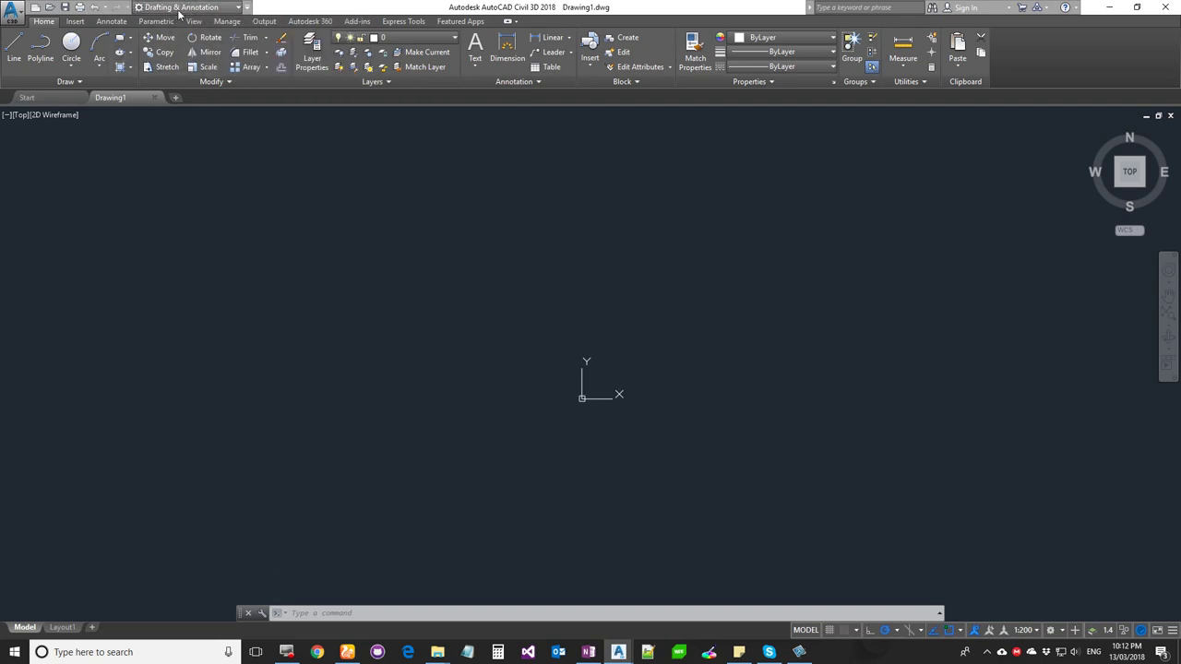
{"action": "left_click", "coordinate": [179, 9]}
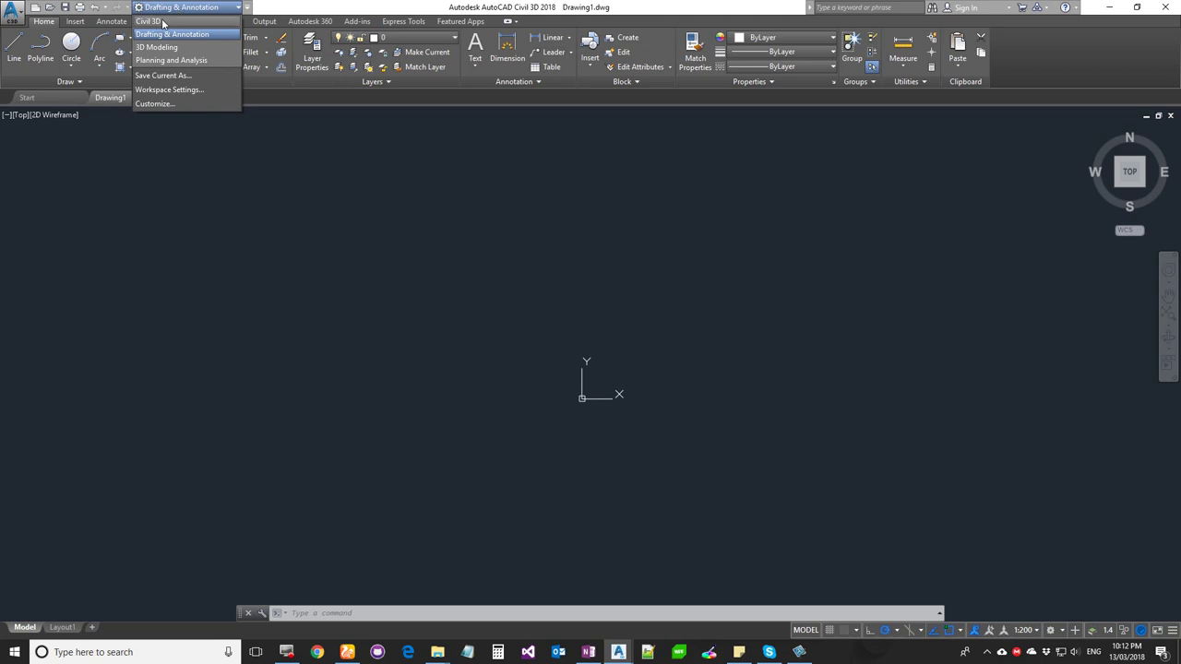
{"action": "left_click", "coordinate": [150, 21]}
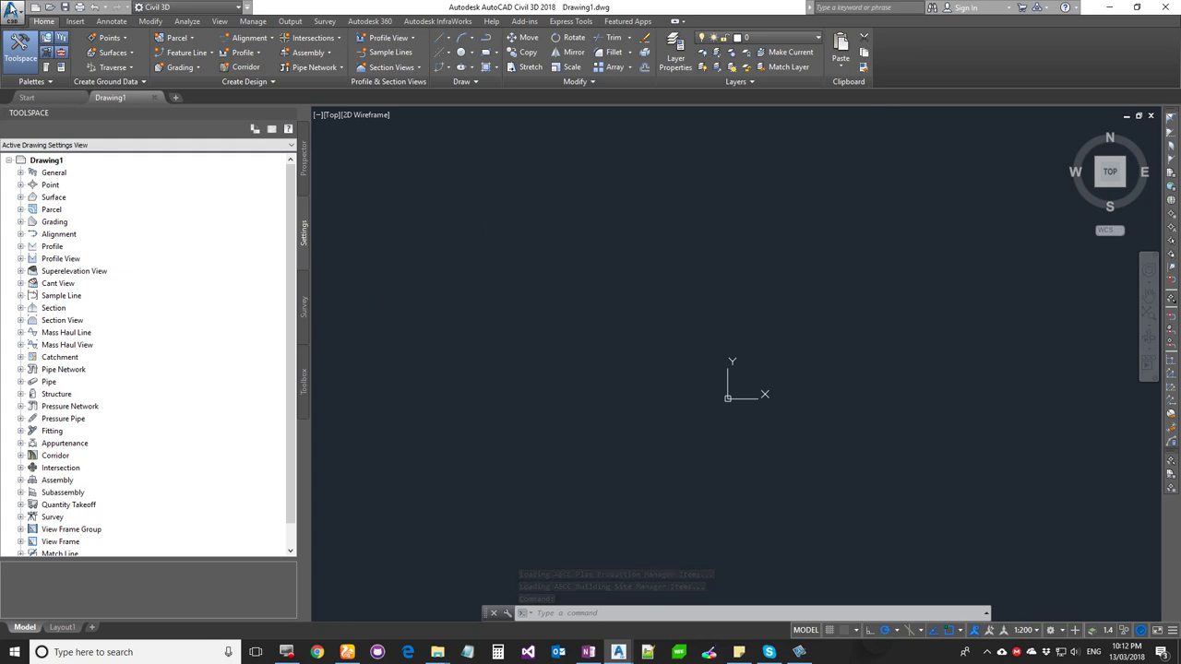
Pin Align-Superelevation-5.dwg and Parcel-3A.dwg in the recent documents list.
{"action": "left_click", "coordinate": [12, 9]}
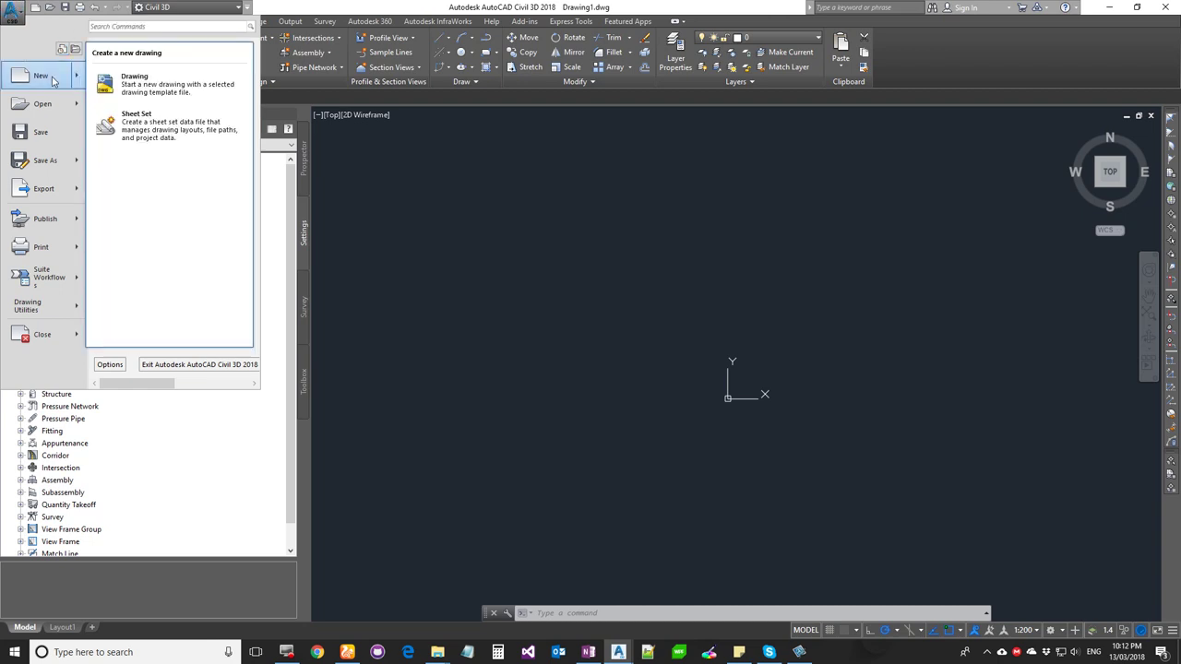
{"action": "mouse_move", "coordinate": [50, 105]}
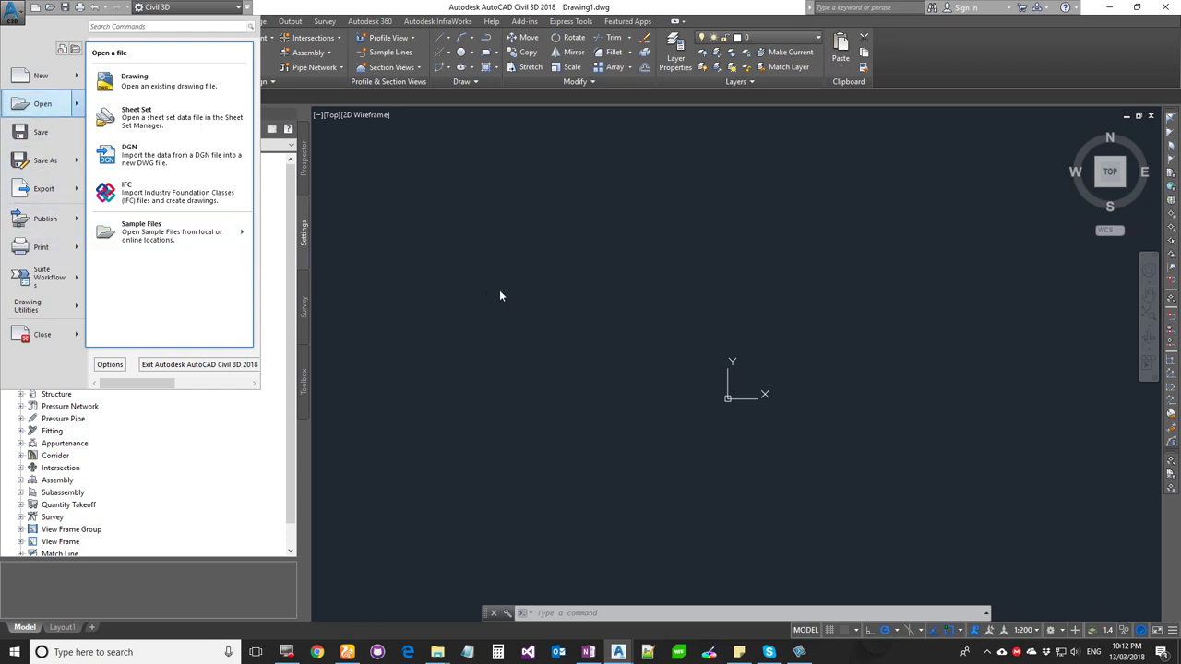
{"action": "left_click", "coordinate": [61, 48]}
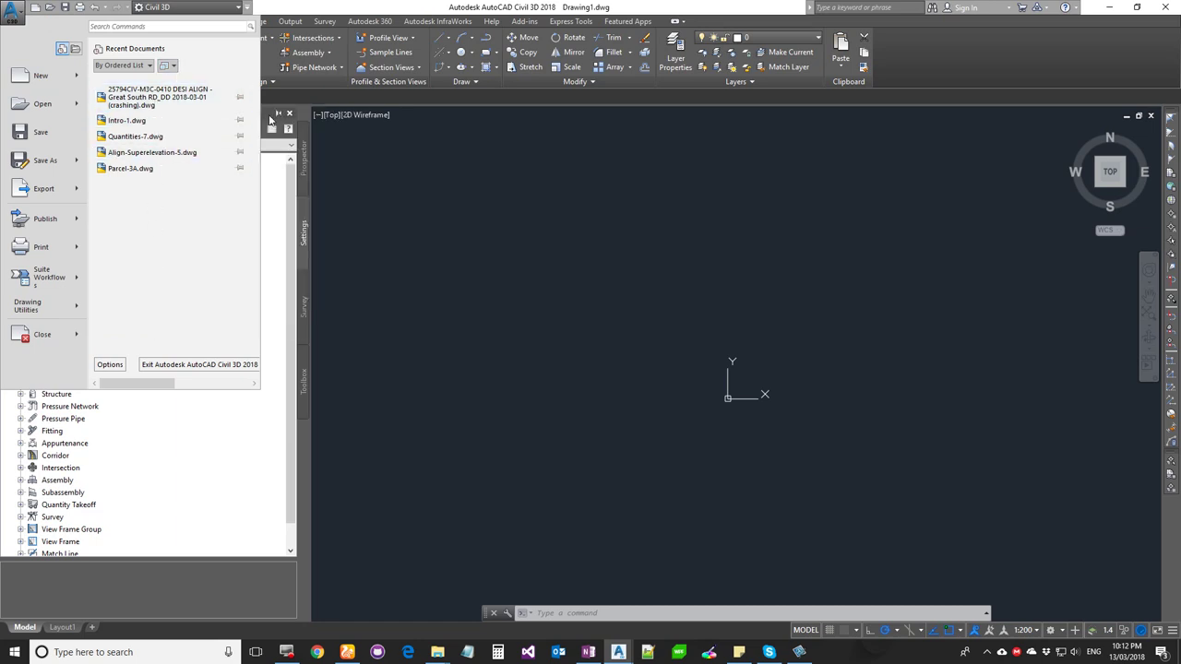
{"action": "left_click", "coordinate": [238, 152]}
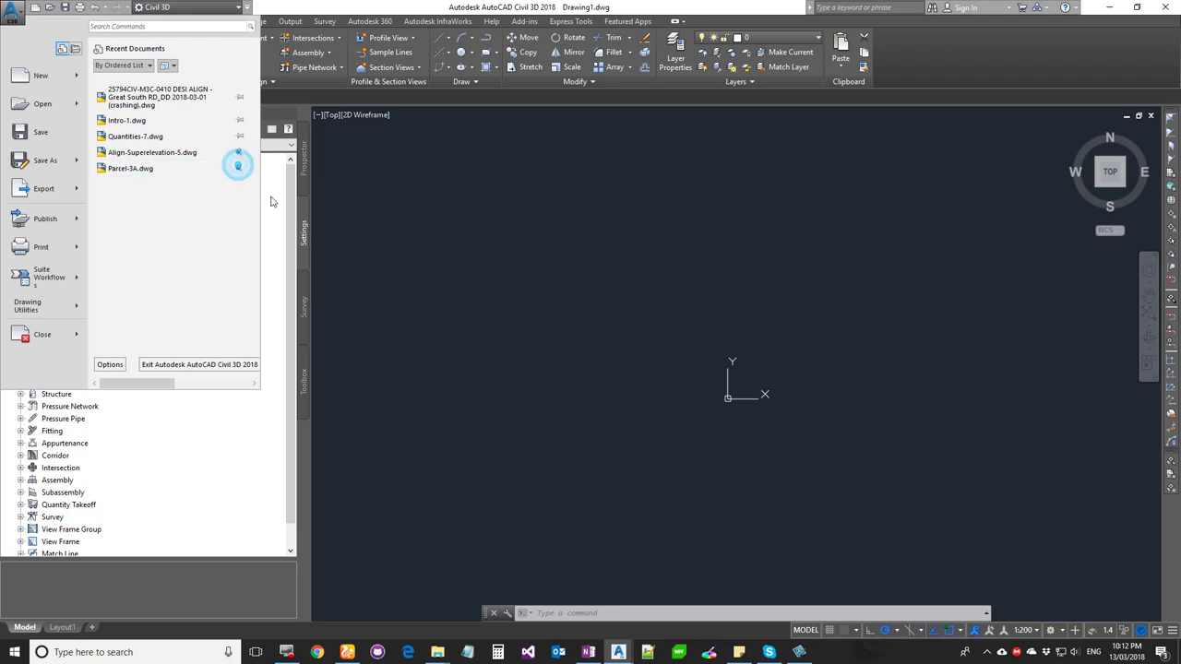
{"action": "left_click", "coordinate": [239, 167]}
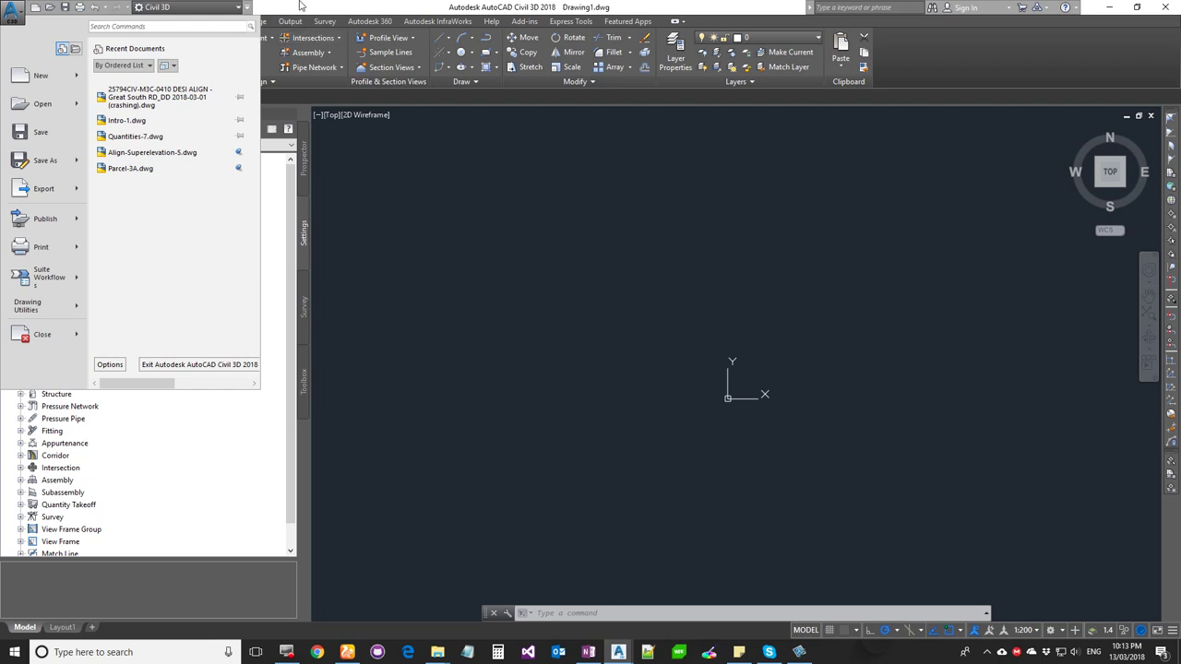
{"action": "left_click", "coordinate": [11, 13]}
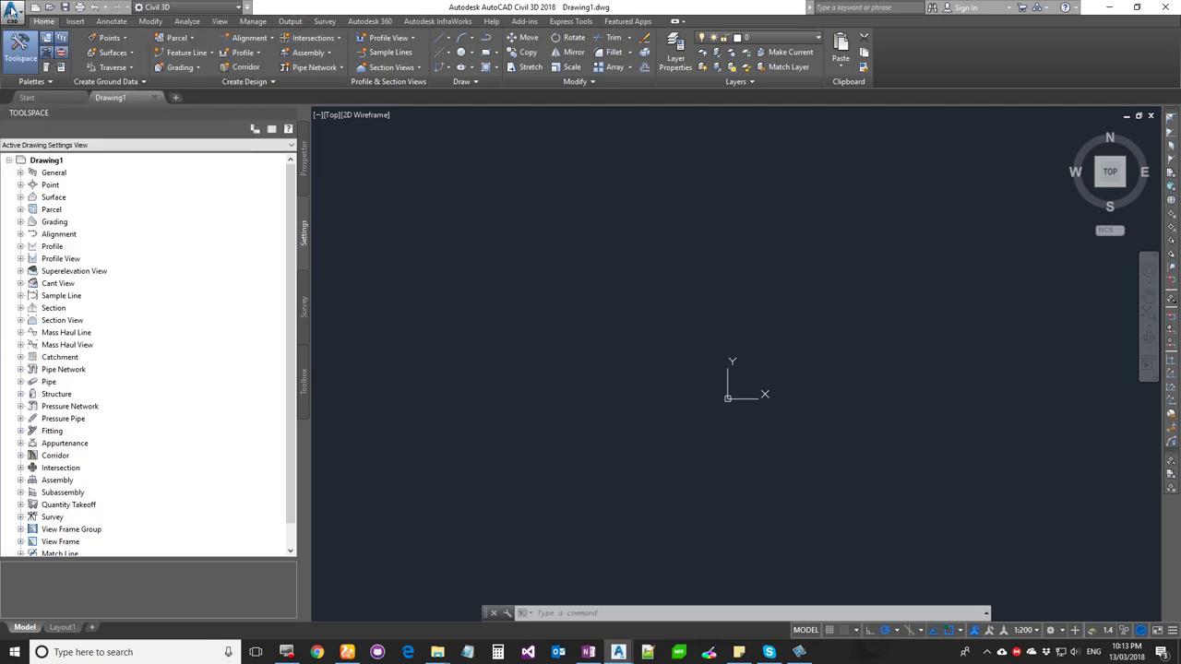
Draw two connected line segments forming an inverted V in the empty drawing.
{"action": "left_click", "coordinate": [516, 327]}
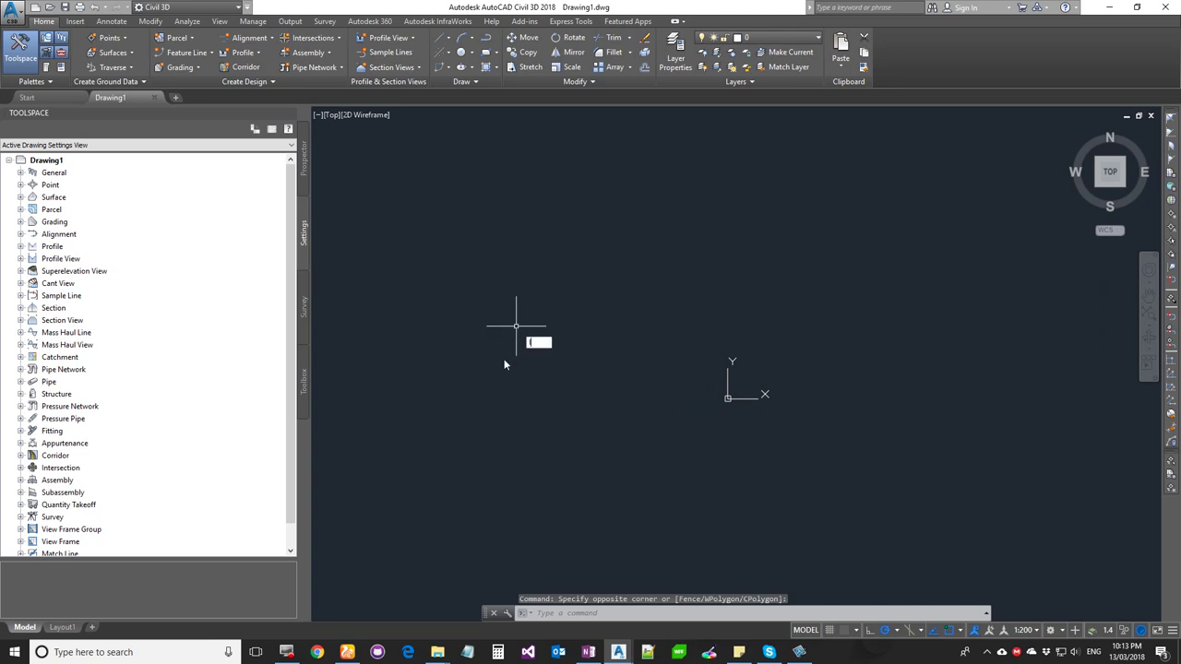
{"action": "key", "text": "Escape"}
{"action": "type", "text": "l"}
{"action": "key", "text": "Return"}
{"action": "left_click", "coordinate": [492, 360]}
{"action": "left_click", "coordinate": [615, 234]}
{"action": "left_click", "coordinate": [715, 336]}
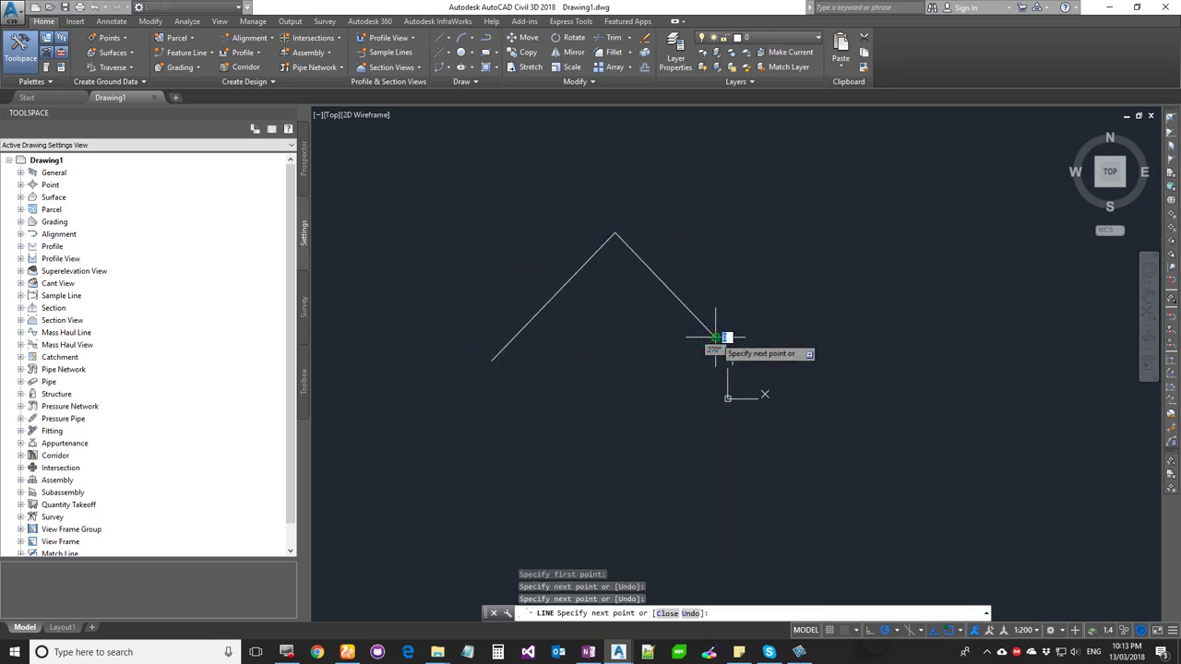
{"action": "key", "text": "Escape"}
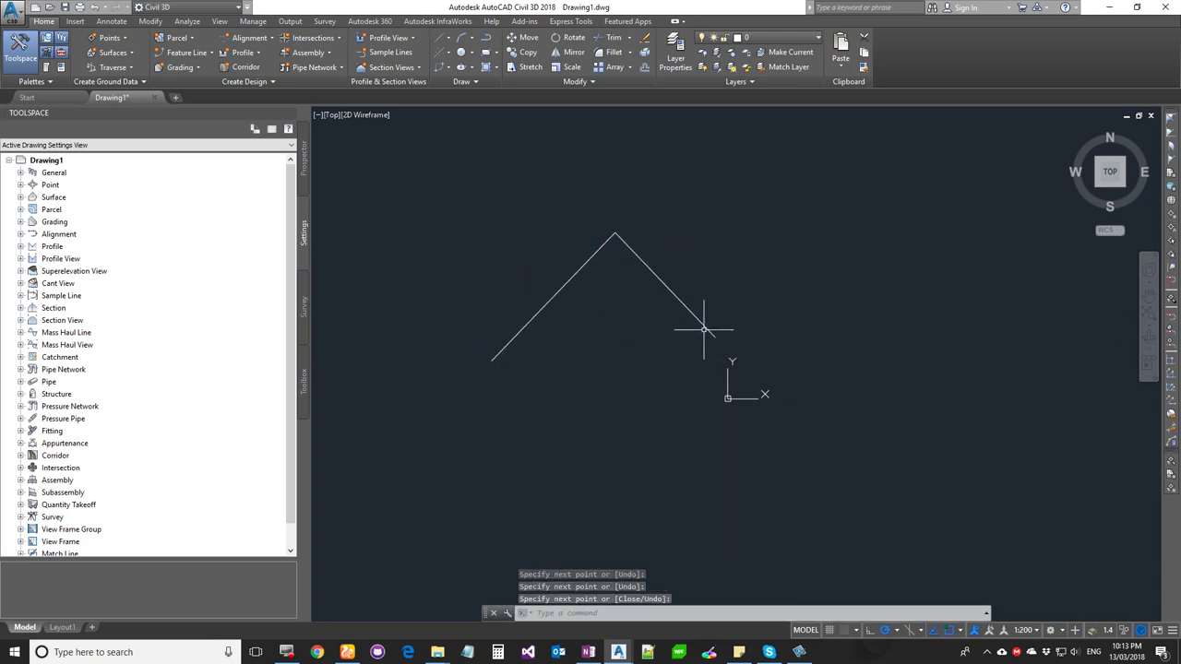
Try to quit the program with Drawing1.dwg unsaved, cancelling the save prompt each time.
{"action": "left_click", "coordinate": [1164, 7]}
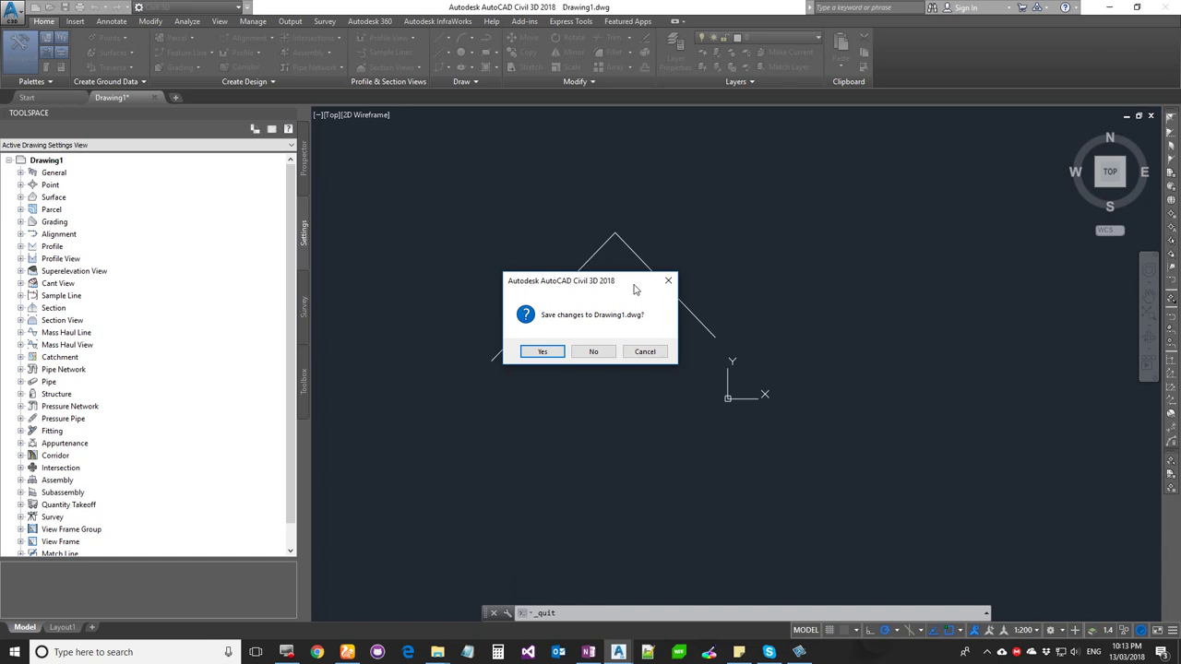
{"action": "left_click", "coordinate": [668, 280]}
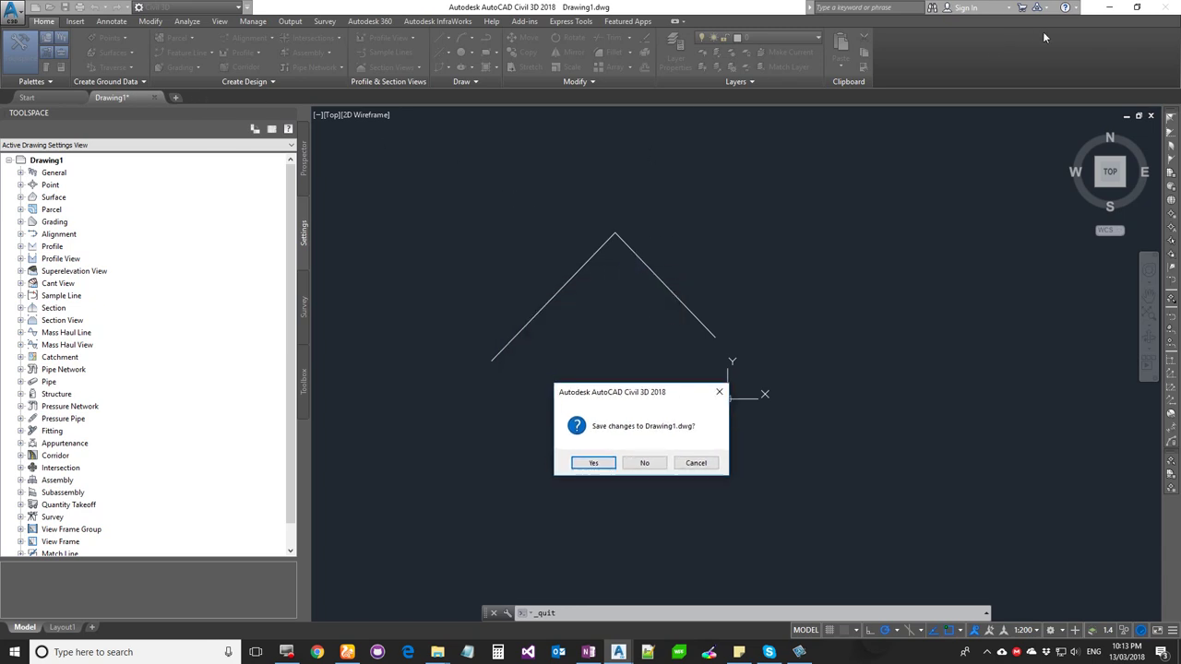
{"action": "left_click", "coordinate": [719, 392]}
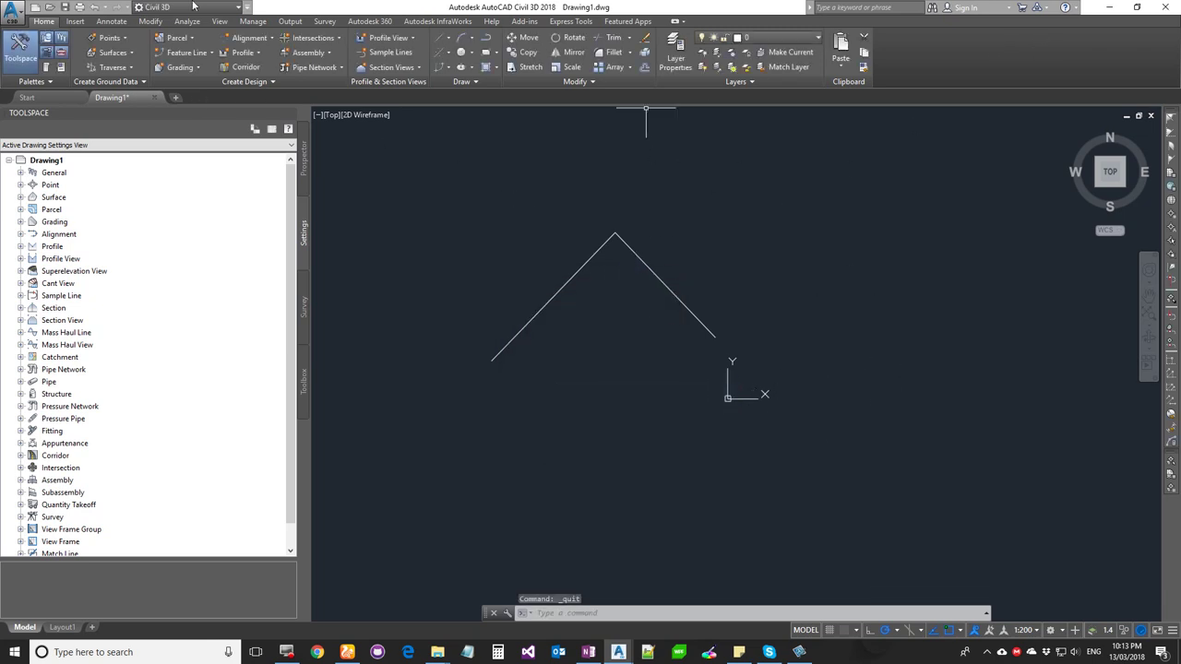
{"action": "double_click", "coordinate": [14, 10]}
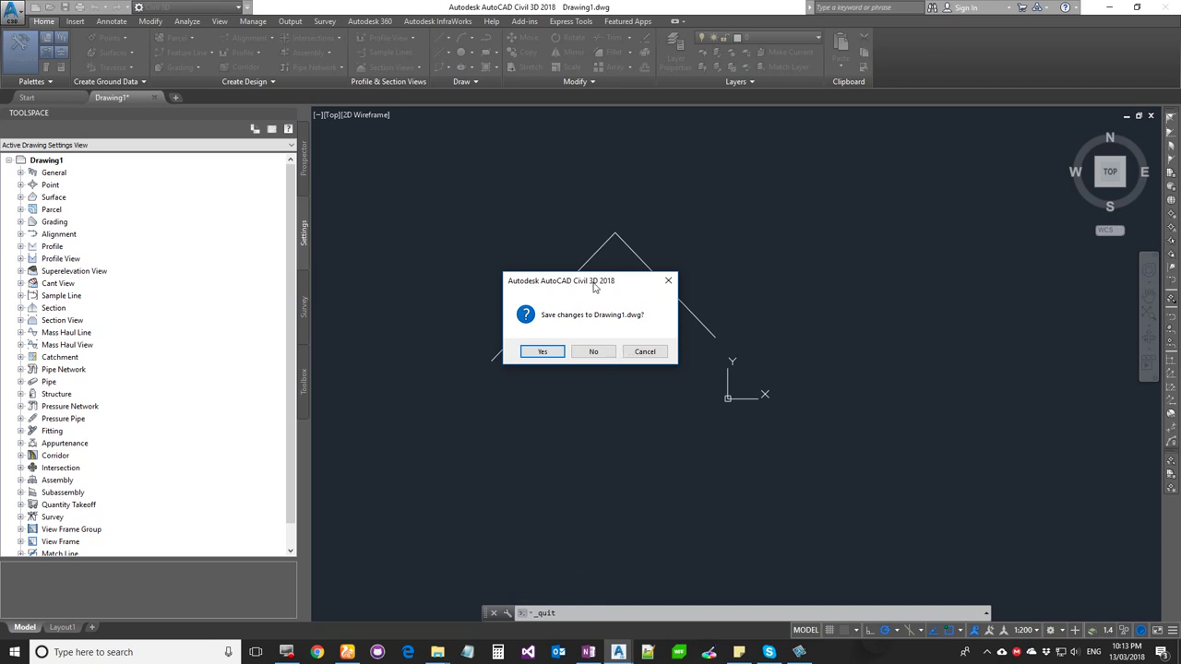
{"action": "left_click", "coordinate": [668, 280]}
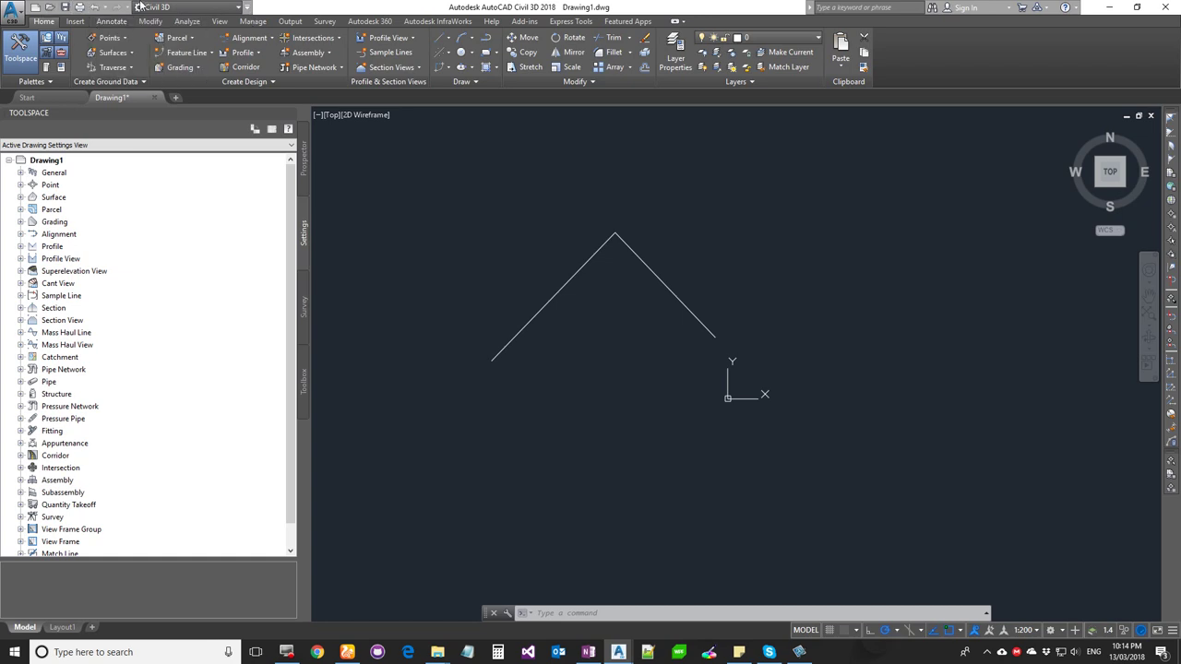
Show the menu bar and look through its menus, including General, Profiles, Parcels and Alignments.
{"action": "left_click", "coordinate": [247, 9]}
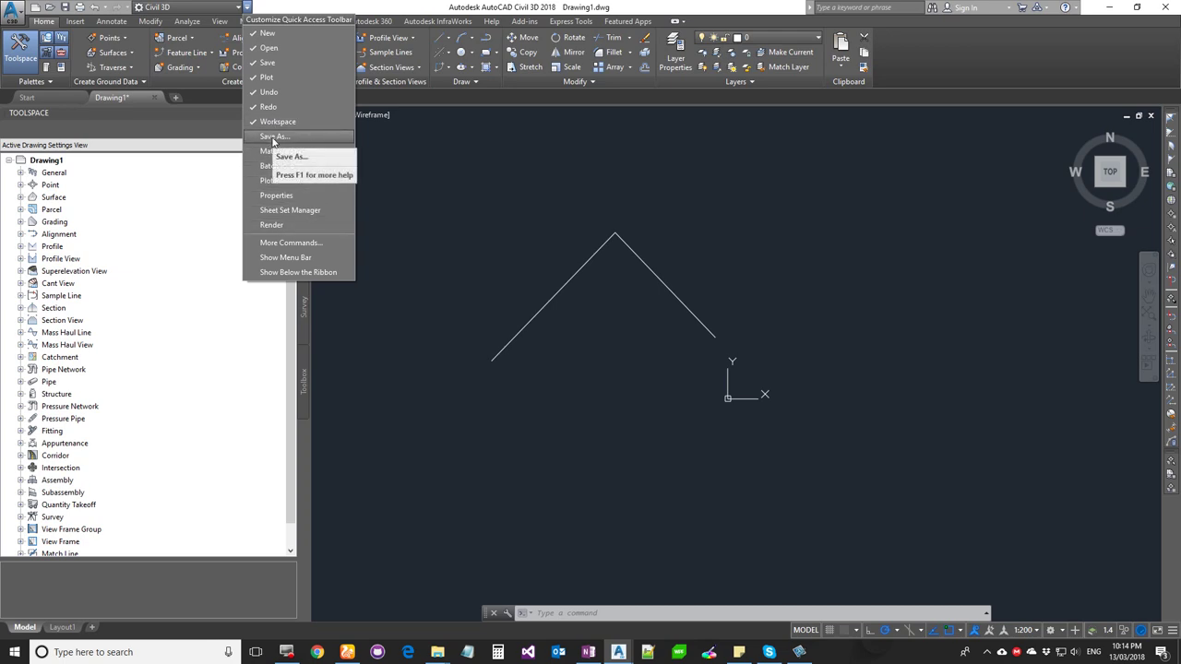
{"action": "left_click", "coordinate": [293, 259]}
{"action": "left_click", "coordinate": [42, 21]}
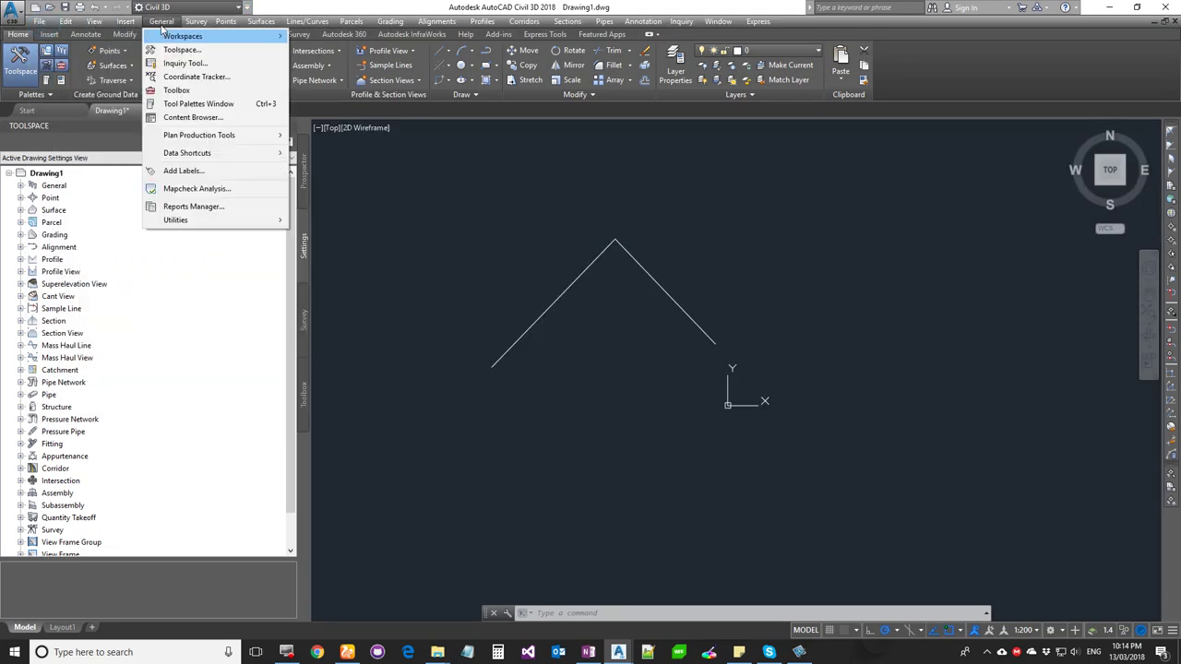
{"action": "mouse_move", "coordinate": [680, 21]}
{"action": "mouse_move", "coordinate": [766, 27]}
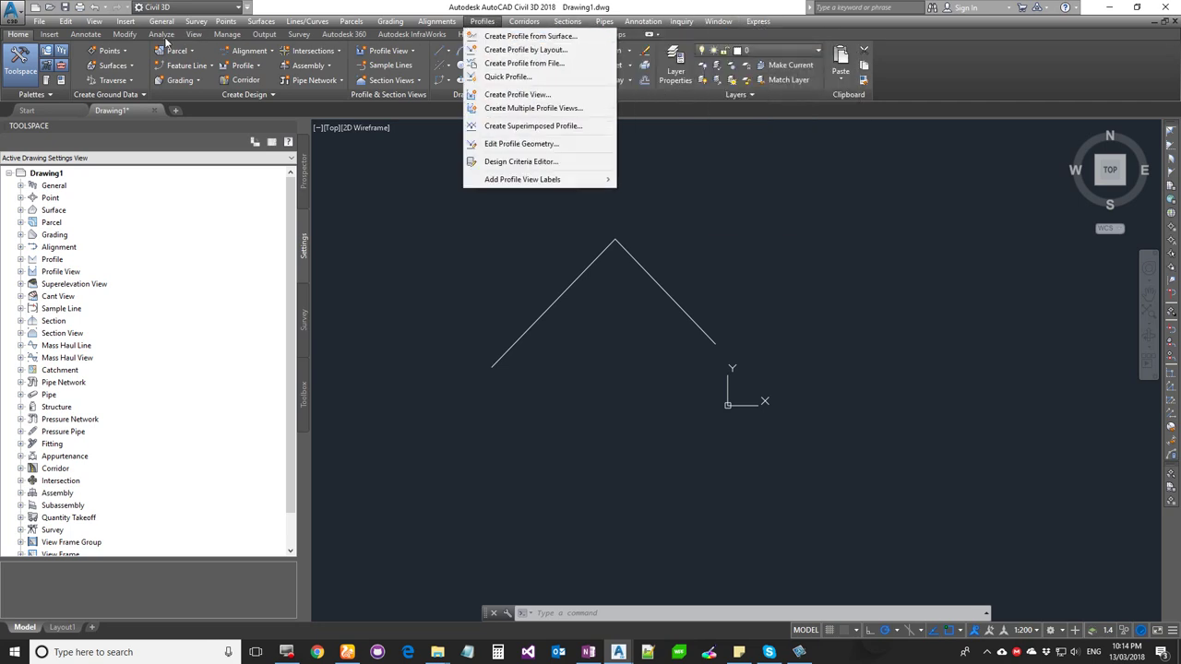
{"action": "mouse_move", "coordinate": [100, 28]}
{"action": "mouse_move", "coordinate": [351, 25]}
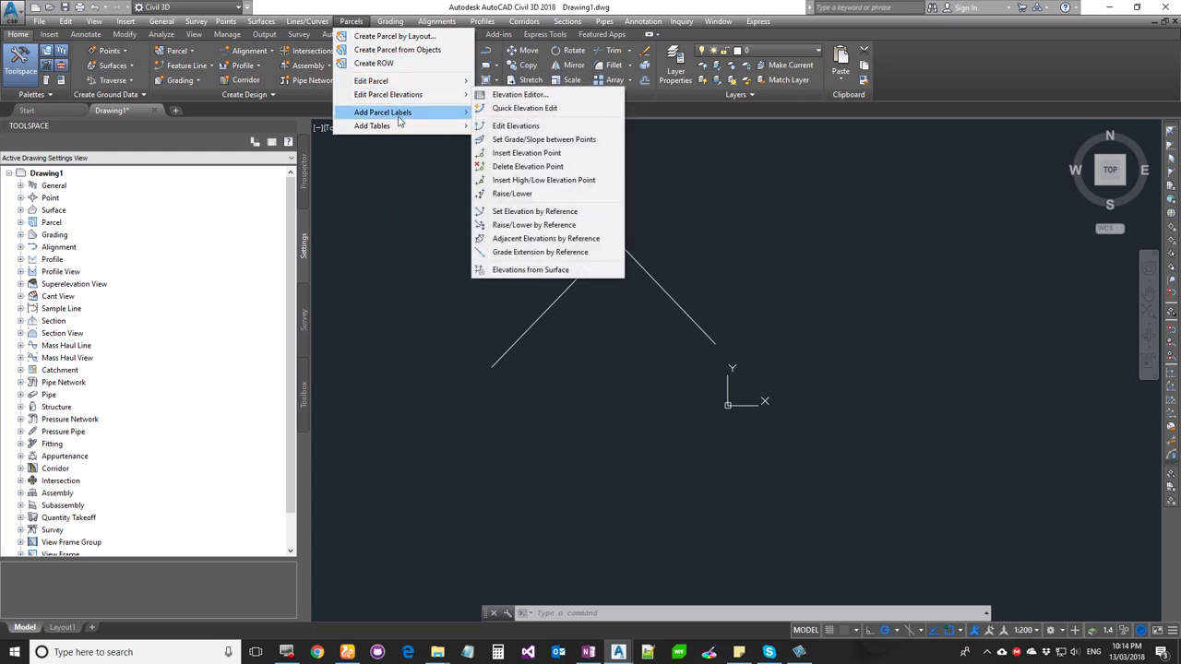
{"action": "mouse_move", "coordinate": [399, 114]}
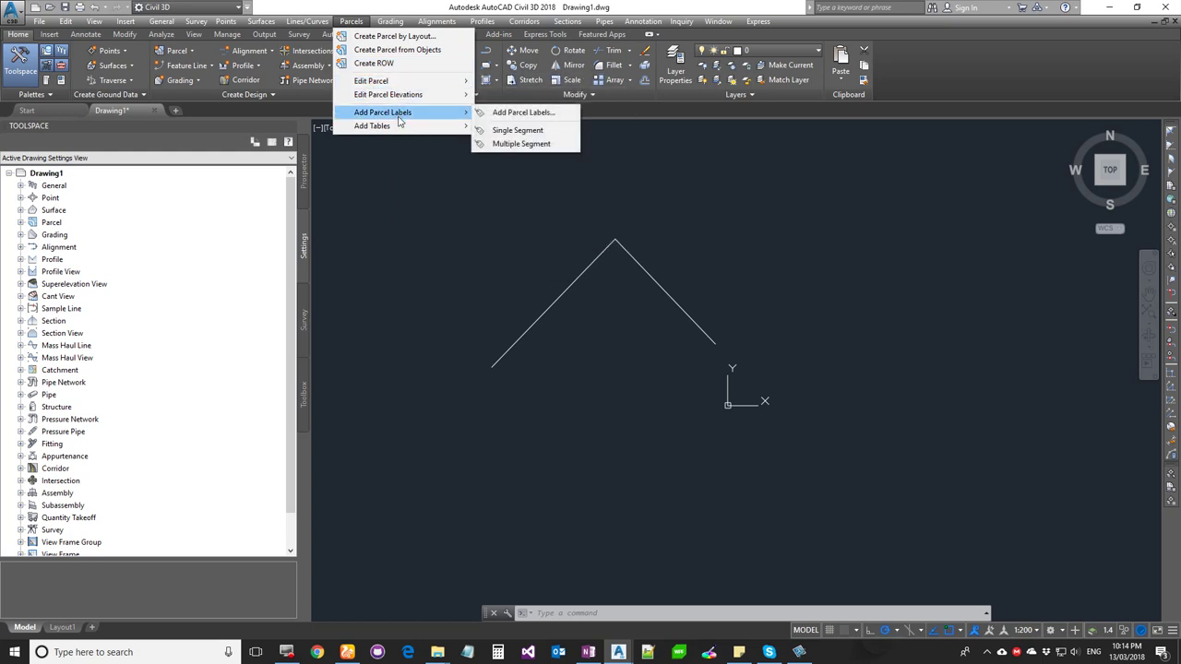
{"action": "mouse_move", "coordinate": [434, 21]}
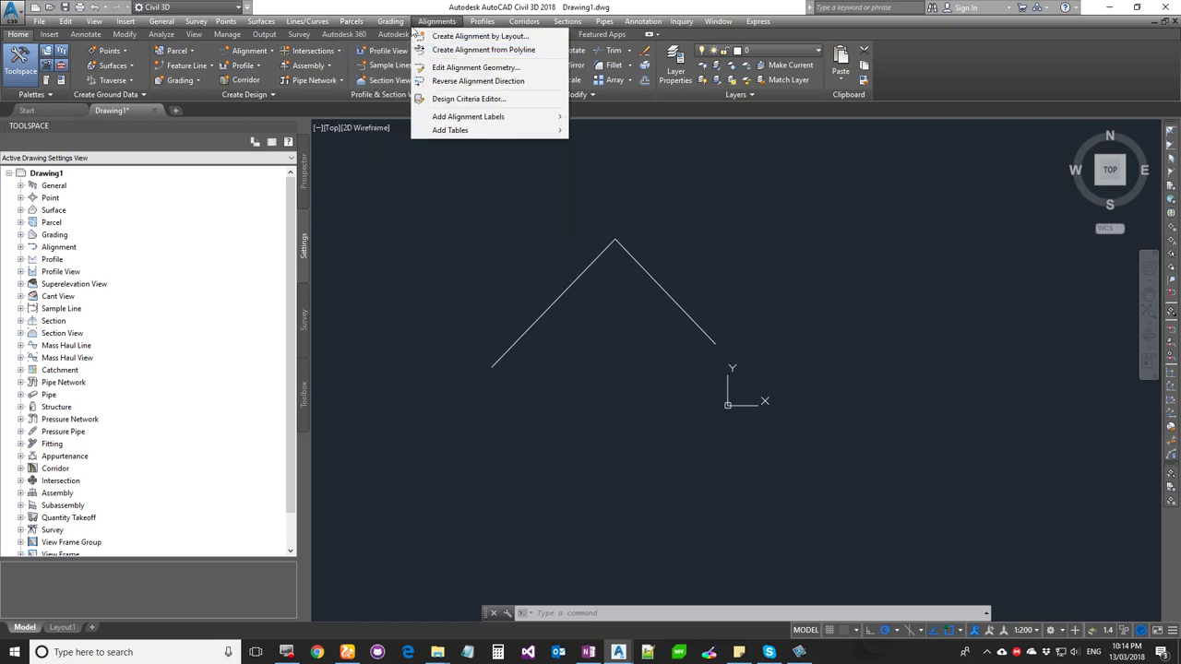
Hide the menu bar again.
{"action": "left_click", "coordinate": [251, 7]}
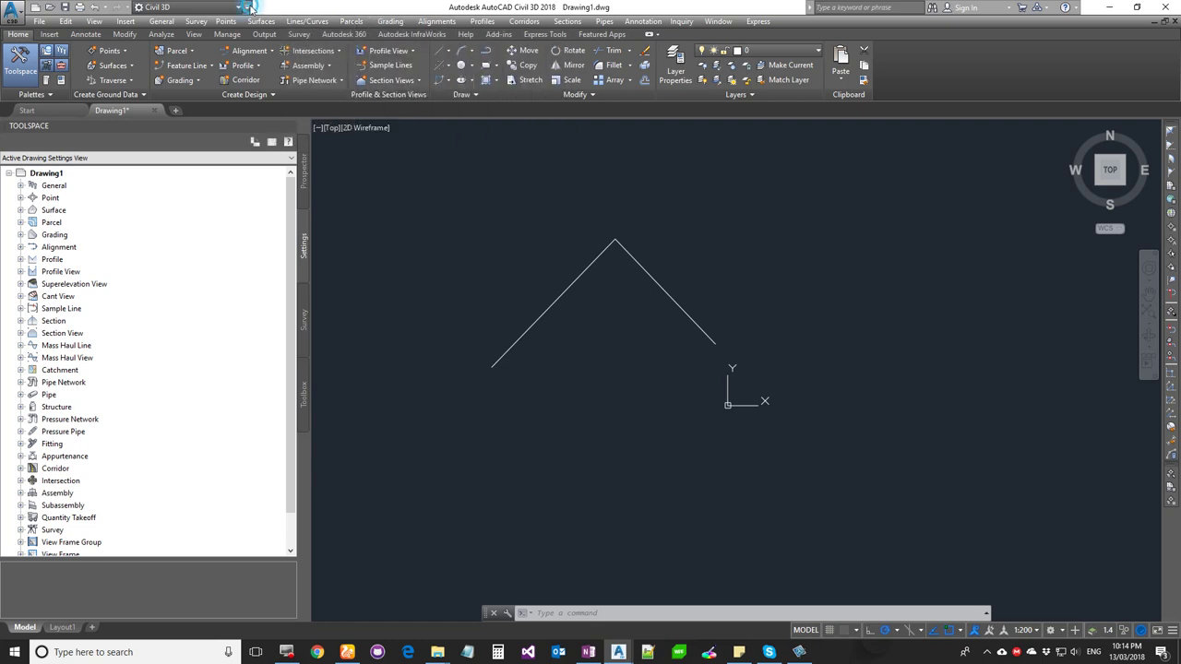
{"action": "left_click", "coordinate": [248, 8]}
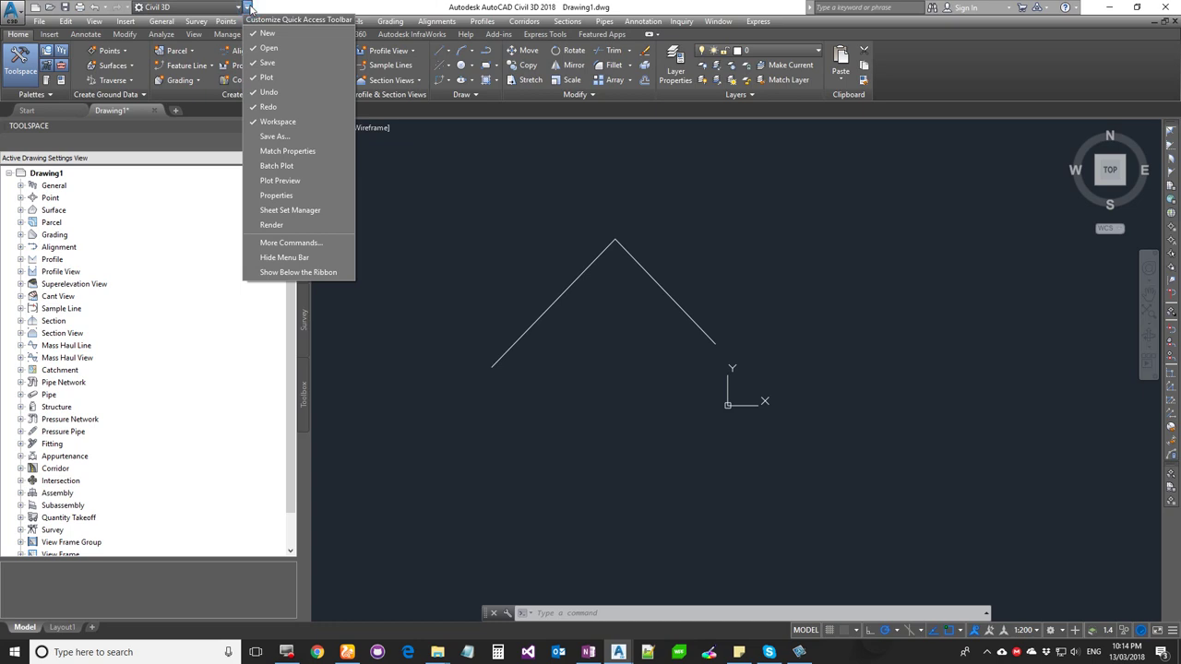
{"action": "left_click", "coordinate": [295, 258]}
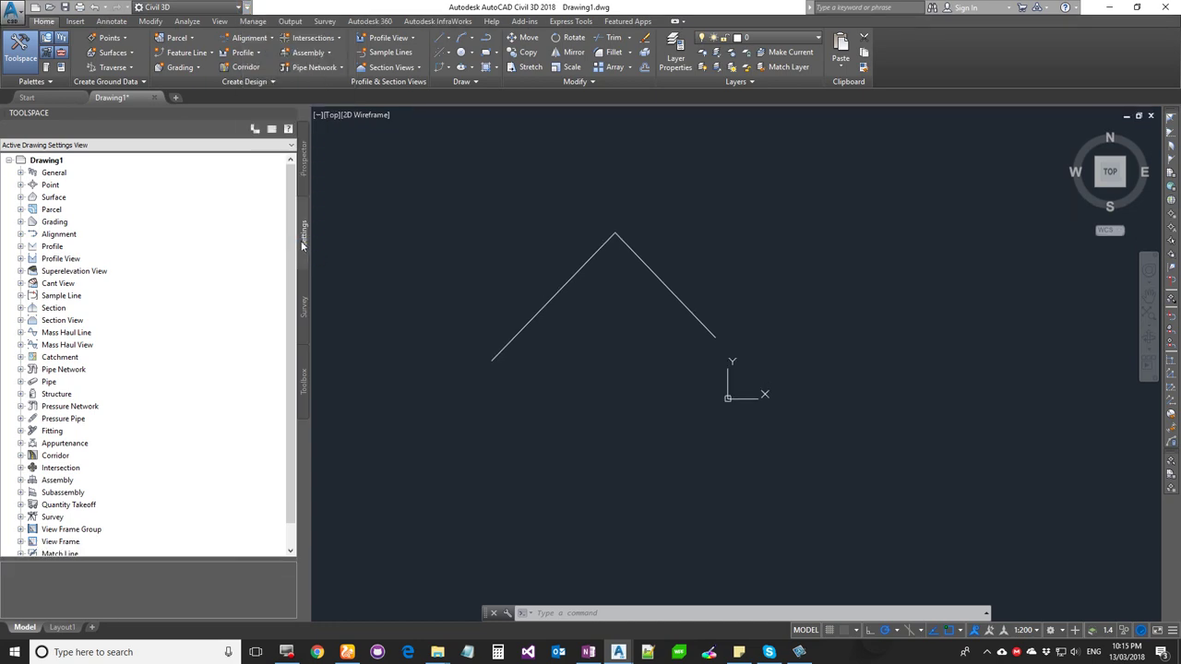
Move the Quick Access Toolbar below the ribbon.
{"action": "left_click", "coordinate": [247, 7]}
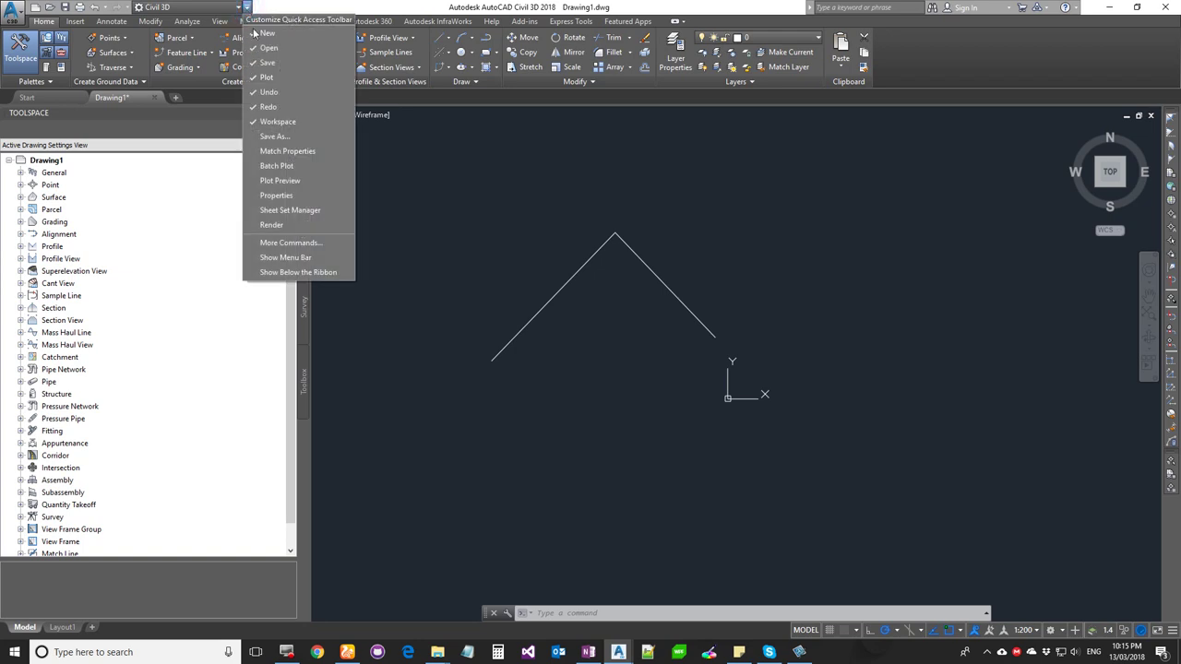
{"action": "left_click", "coordinate": [297, 273]}
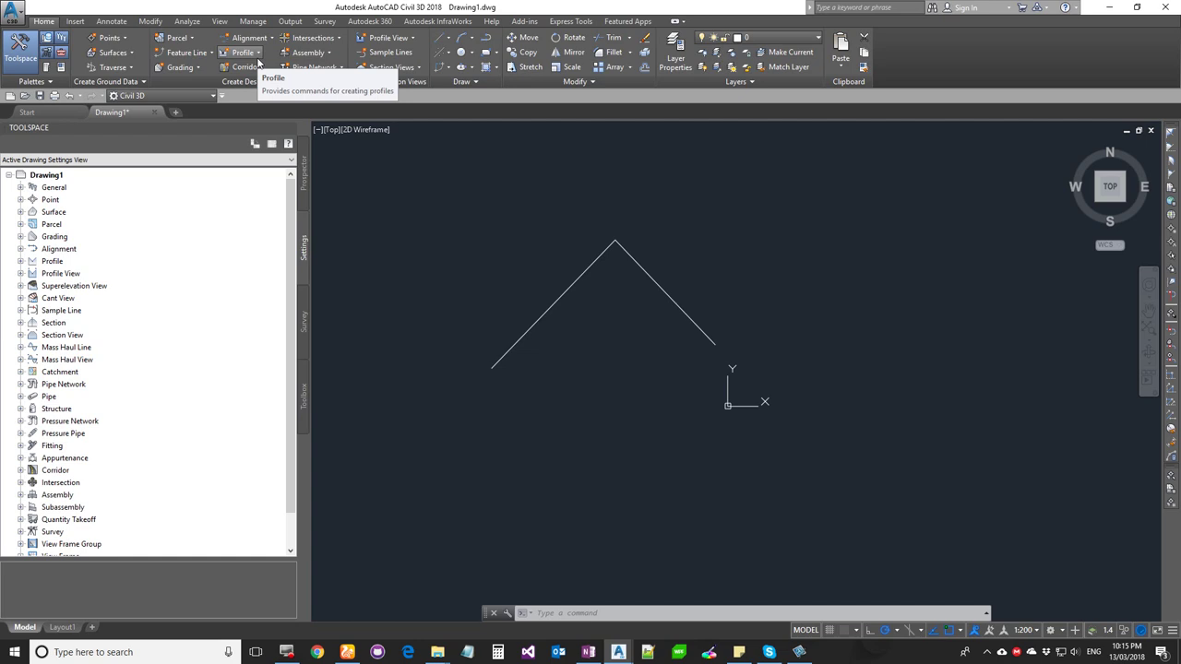
Add the Circle and Mirror commands to the Quick Access Toolbar.
{"action": "right_click", "coordinate": [464, 53]}
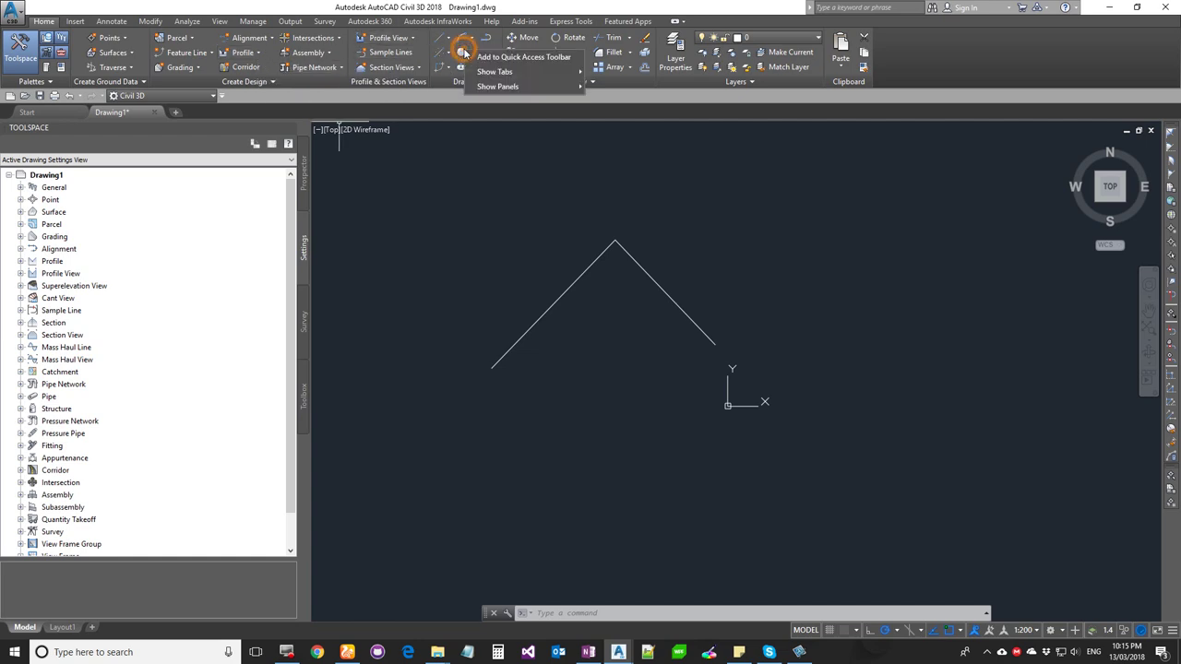
{"action": "left_click", "coordinate": [494, 57]}
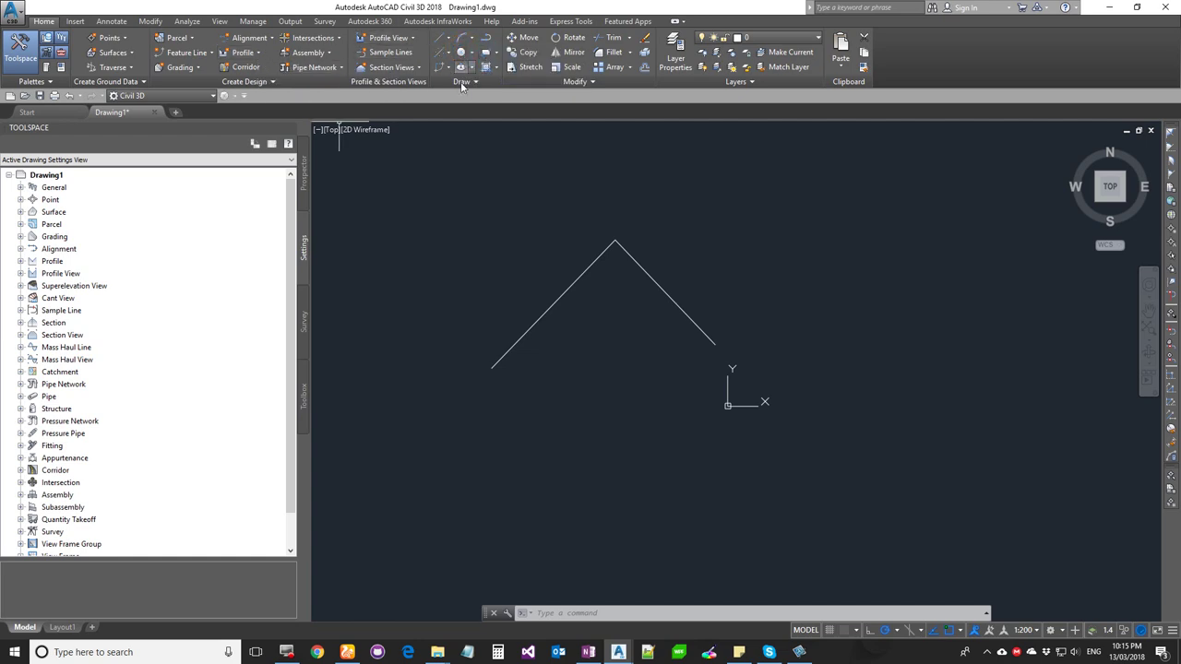
{"action": "right_click", "coordinate": [565, 57]}
{"action": "left_click", "coordinate": [620, 62]}
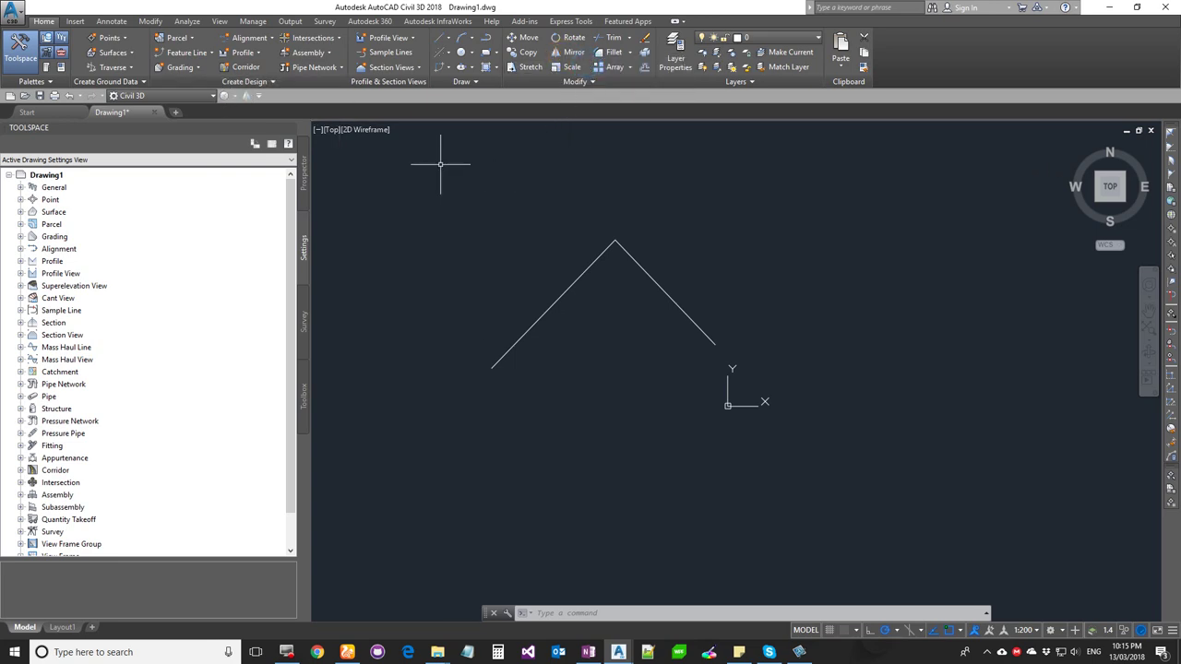
Remove the Mirror and Circle commands from the Quick Access Toolbar.
{"action": "right_click", "coordinate": [245, 97]}
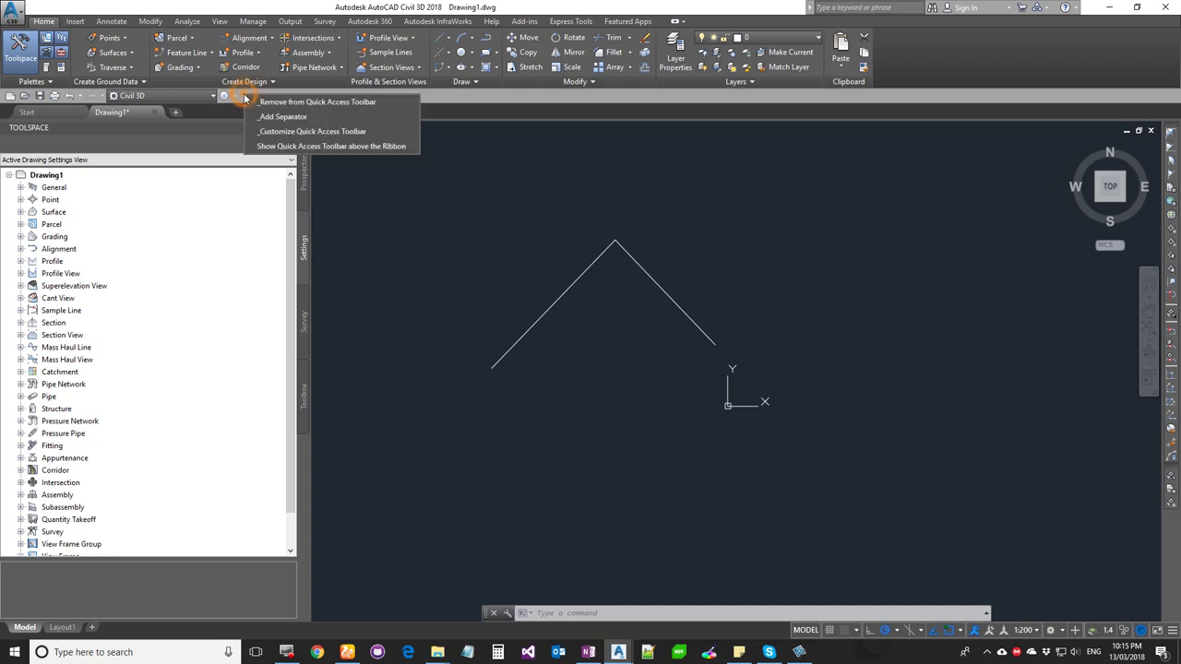
{"action": "left_click", "coordinate": [294, 103]}
{"action": "right_click", "coordinate": [232, 98]}
{"action": "left_click", "coordinate": [282, 103]}
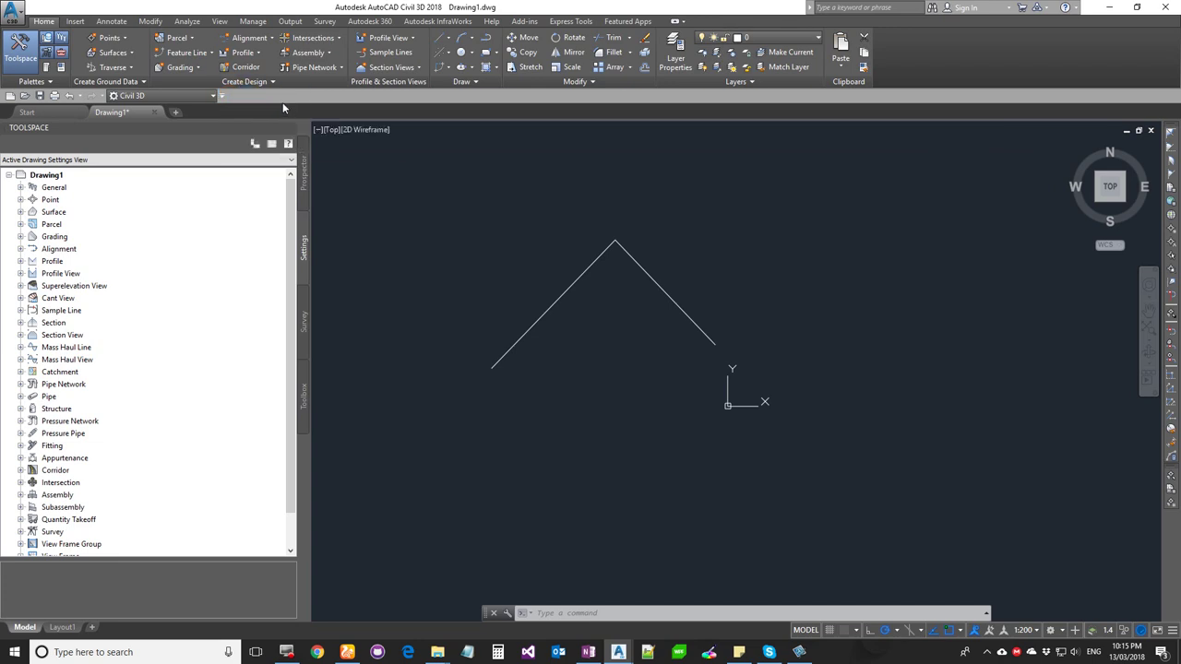
Move the Quick Access Toolbar back above the ribbon.
{"action": "left_click", "coordinate": [222, 96]}
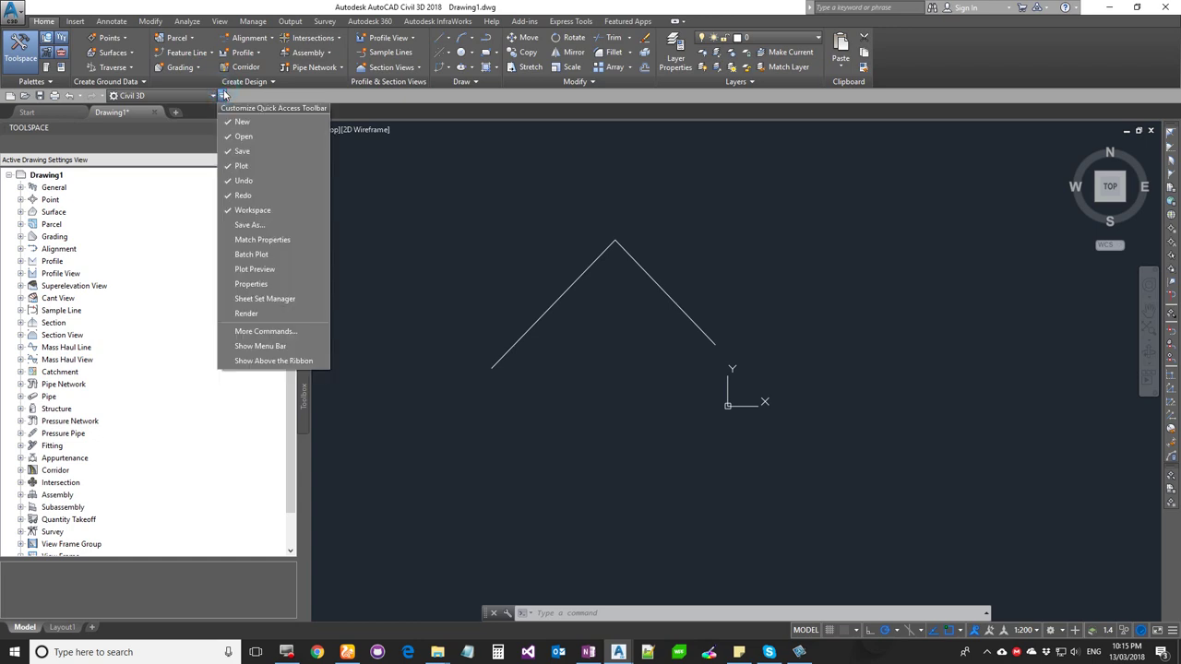
{"action": "left_click", "coordinate": [275, 374]}
{"action": "left_click", "coordinate": [222, 95]}
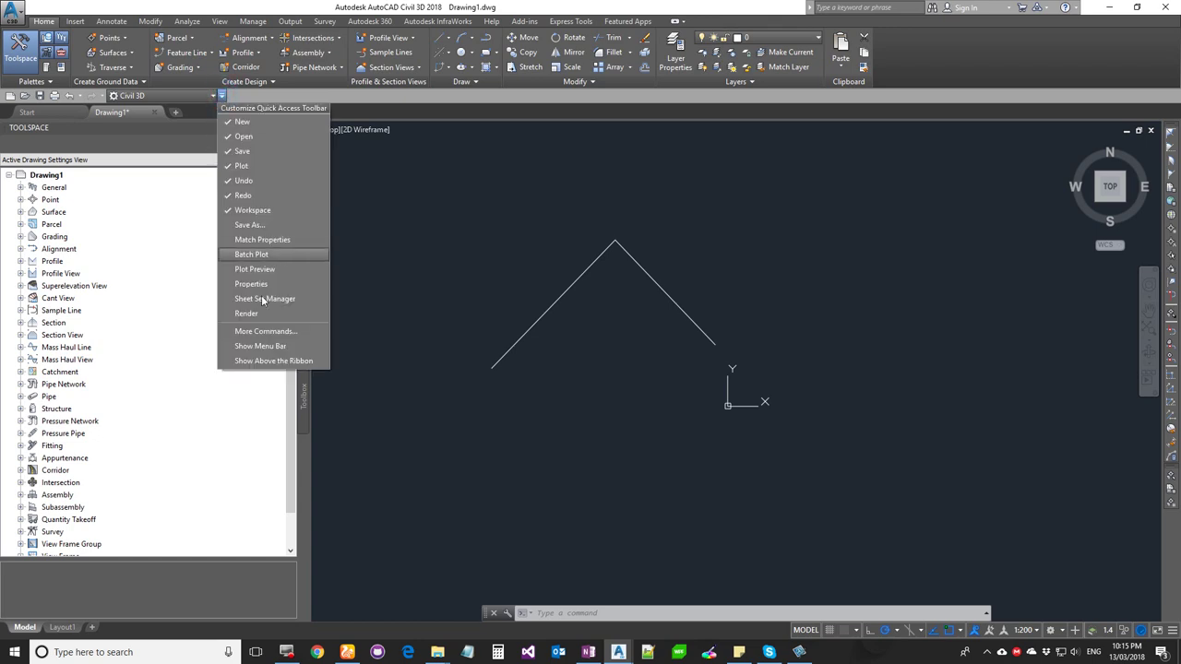
{"action": "left_click", "coordinate": [273, 360]}
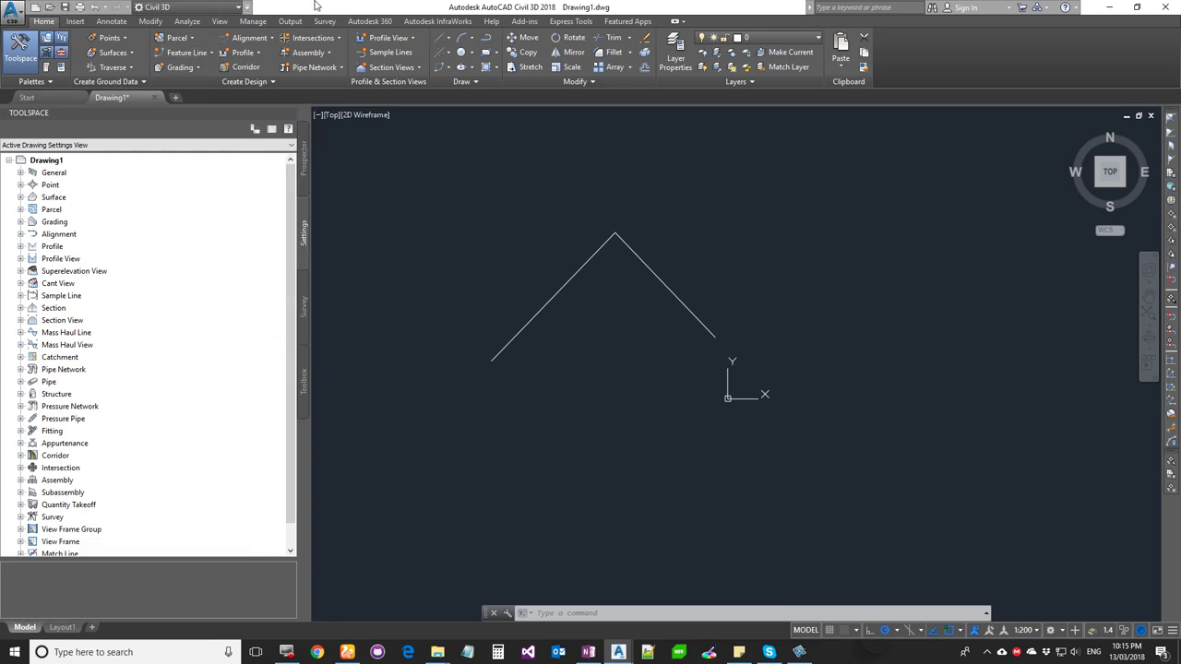
Choose the Civil 3D workspace and view the same workspace choices from the status bar without changing them.
{"action": "left_click", "coordinate": [185, 8]}
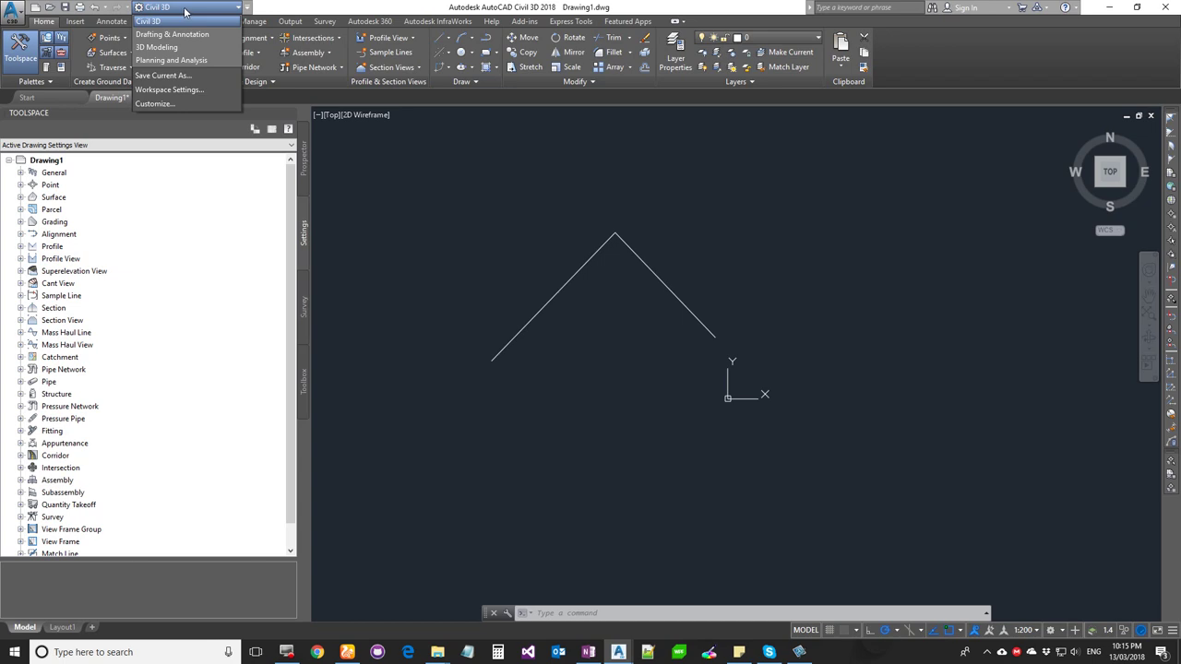
{"action": "left_click", "coordinate": [147, 20]}
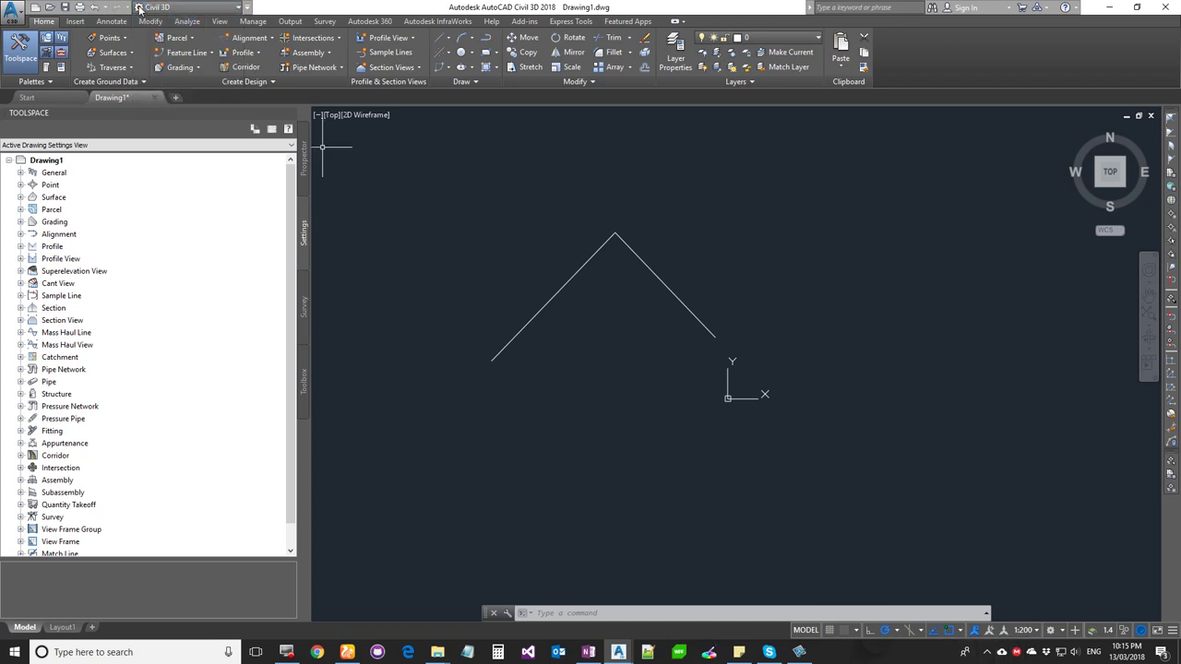
{"action": "left_click", "coordinate": [1060, 631]}
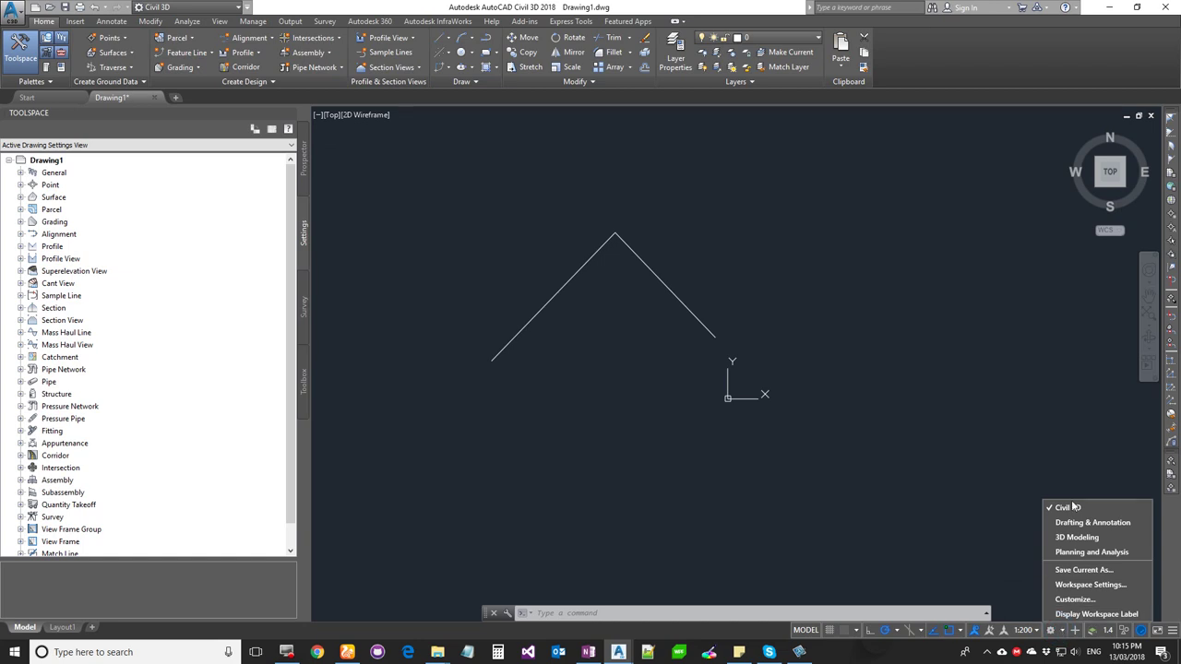
{"action": "left_click", "coordinate": [805, 248]}
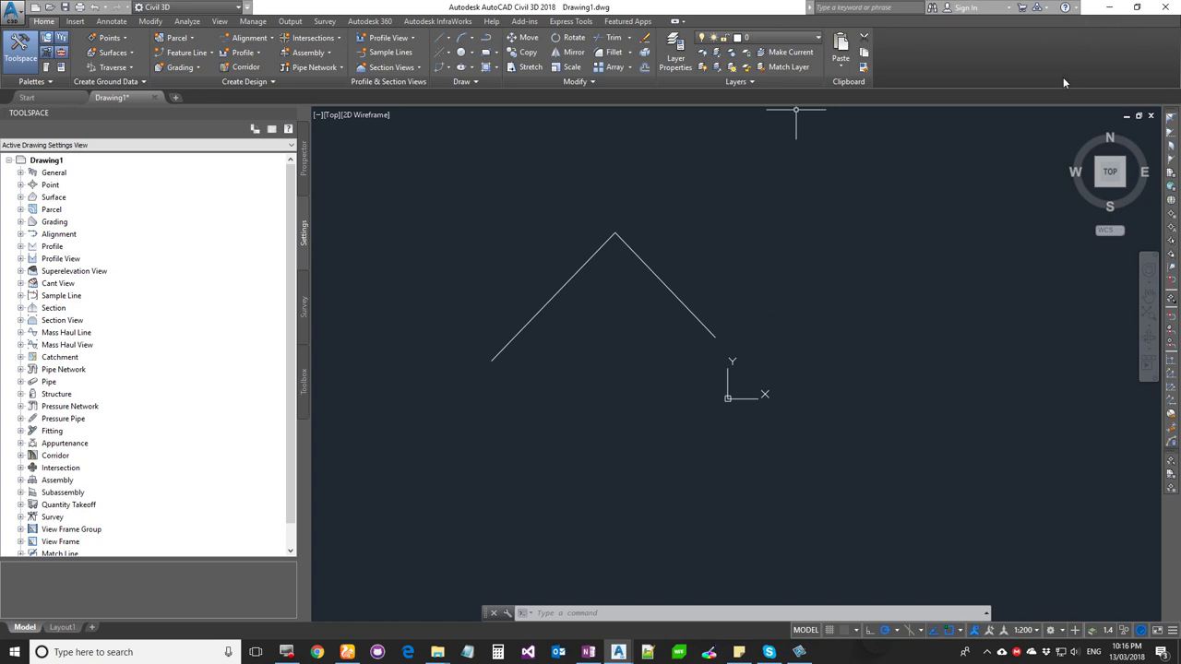
Review the About AutoCAD Civil 3D version information, check the system tray for the Autodesk Desktop App, and close the About window.
{"action": "left_click", "coordinate": [1075, 9]}
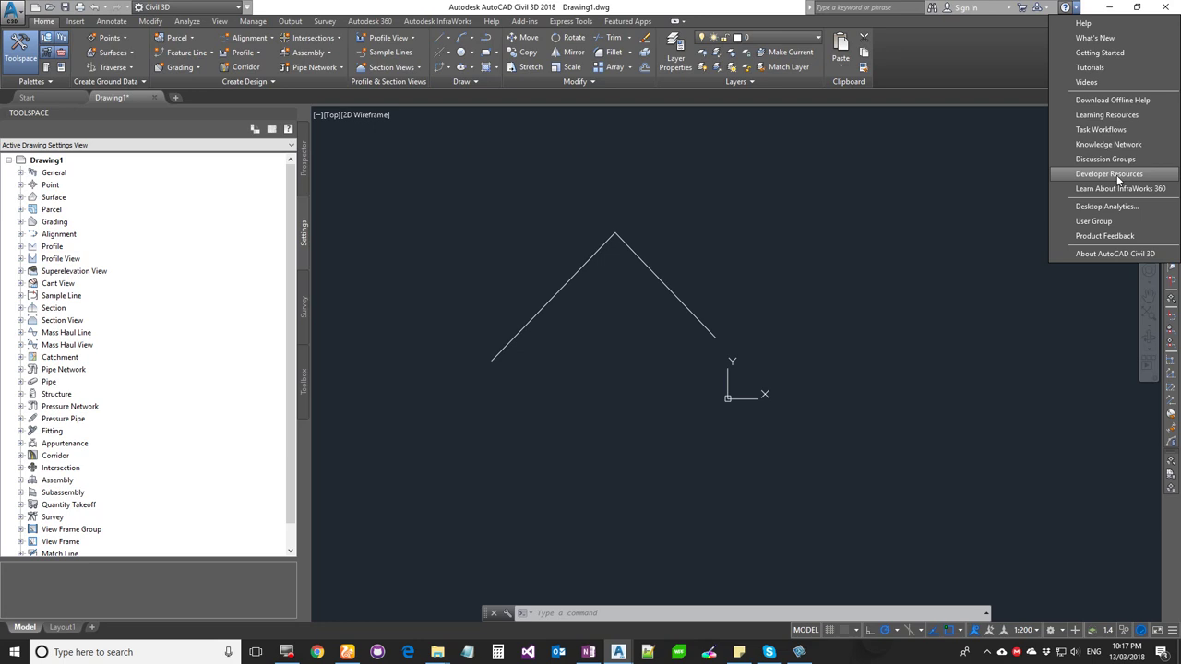
{"action": "left_click", "coordinate": [1120, 254]}
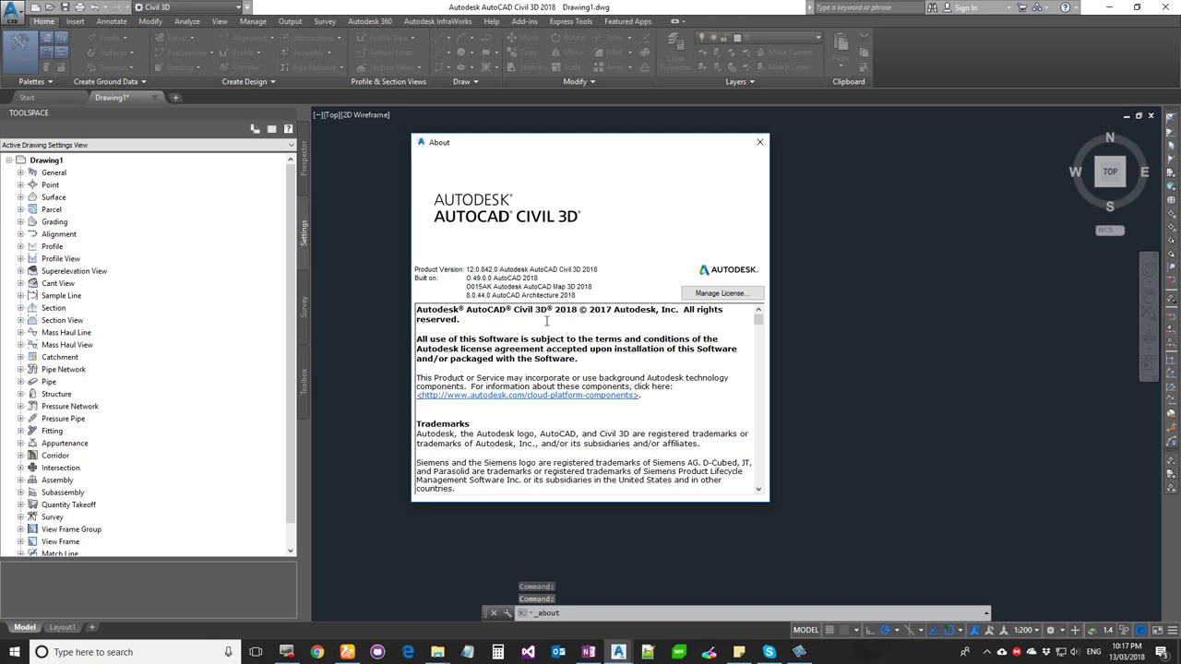
{"action": "left_click", "coordinate": [471, 265]}
{"action": "left_click", "coordinate": [986, 652]}
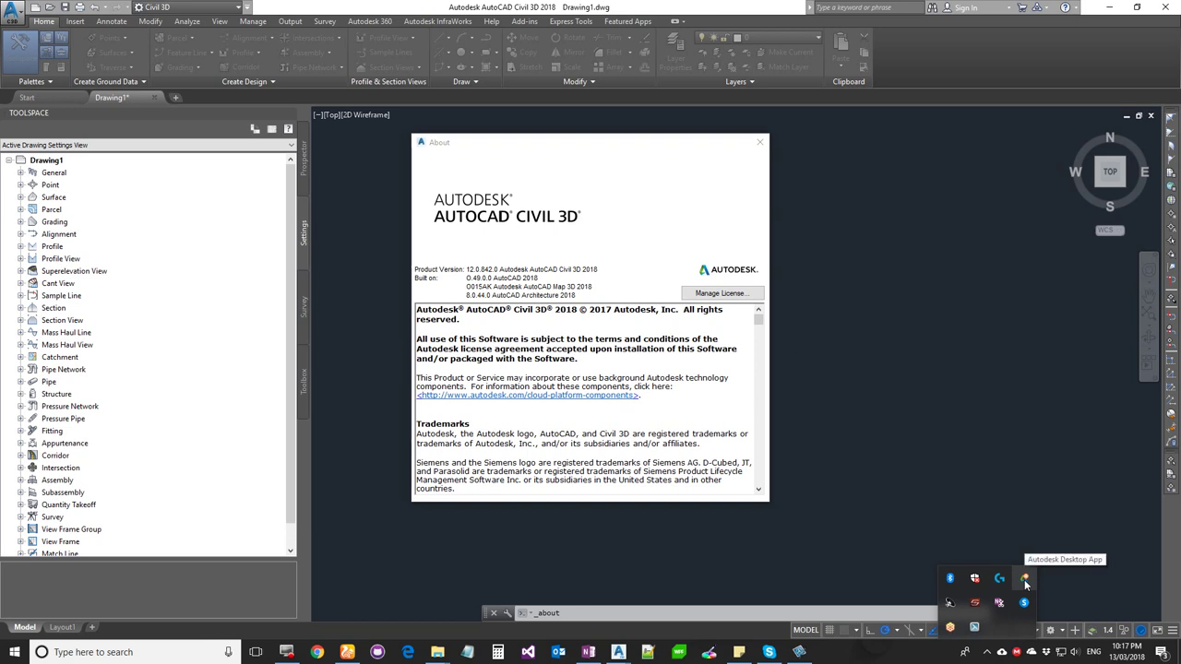
{"action": "left_click", "coordinate": [511, 162]}
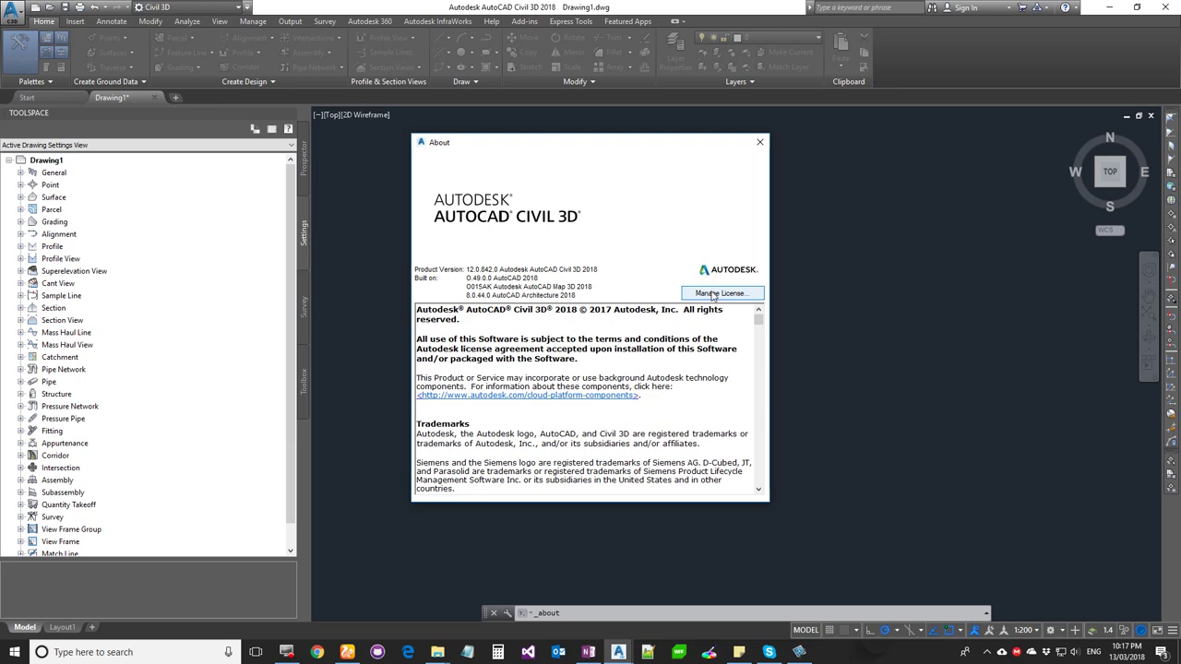
{"action": "left_click", "coordinate": [759, 142]}
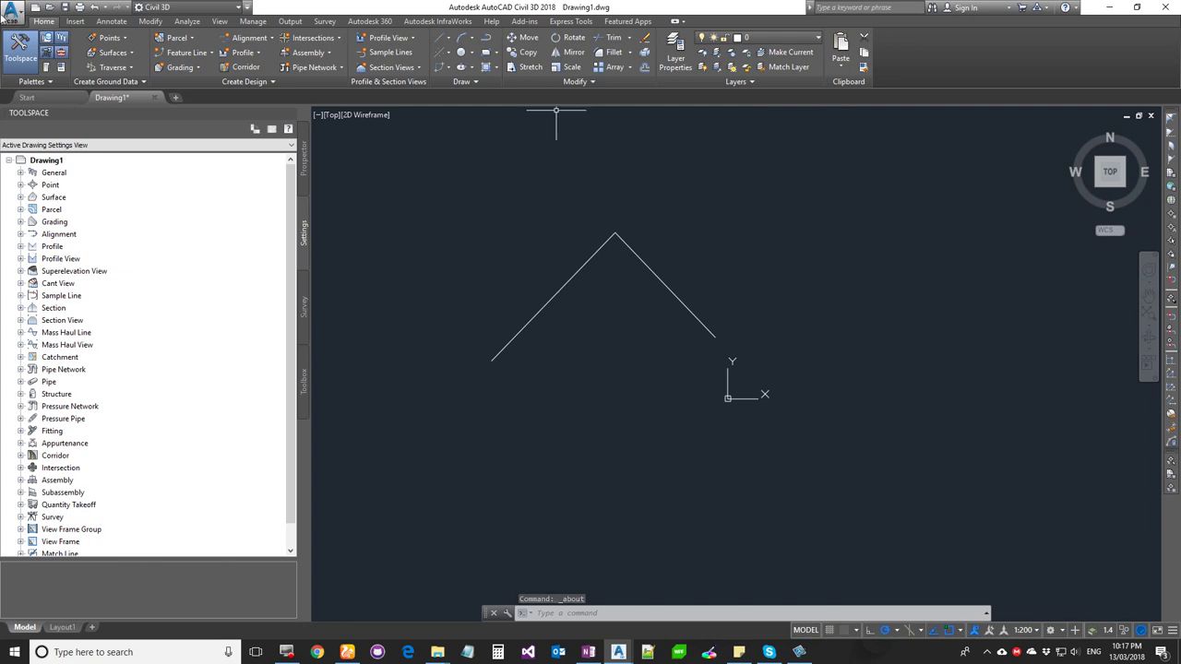
Browse the ribbon's command sets from Insert and Annotate through Manage, returning to the Home commands.
{"action": "left_click", "coordinate": [79, 22]}
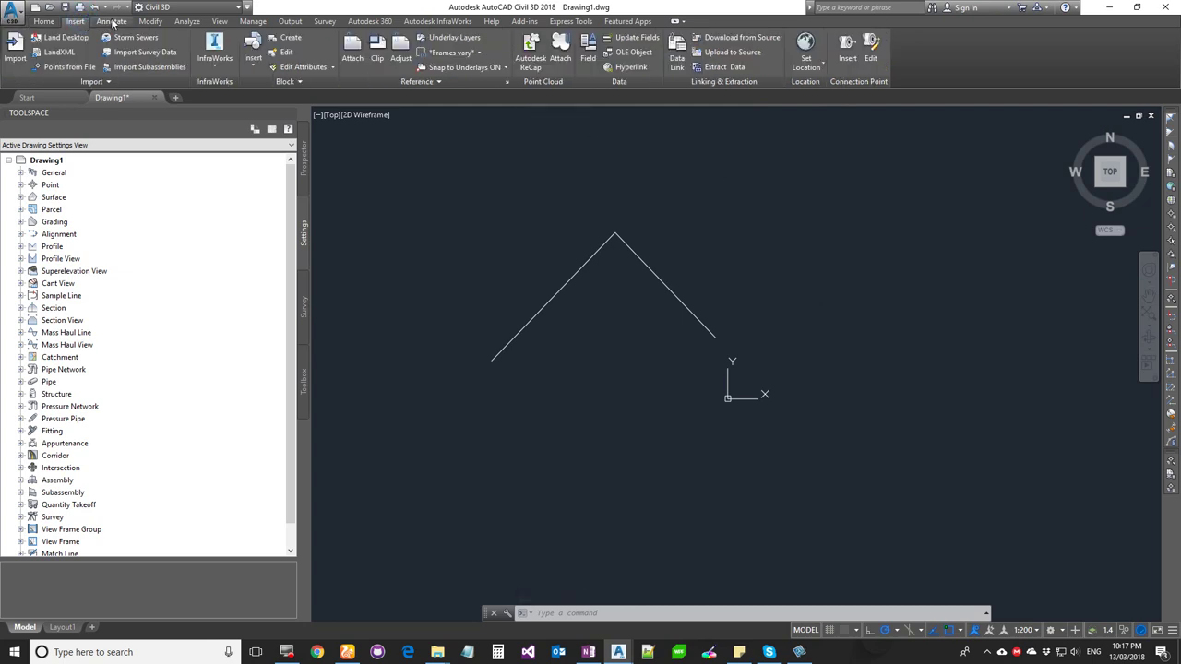
{"action": "left_click", "coordinate": [111, 21]}
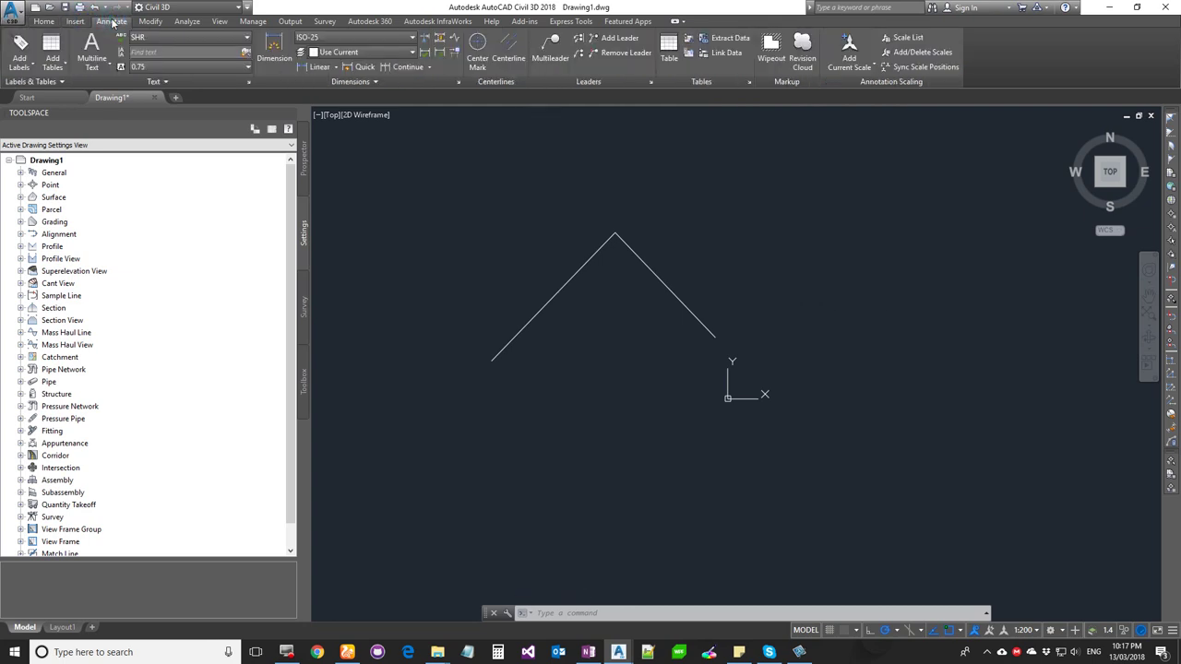
{"action": "left_click", "coordinate": [44, 21]}
{"action": "left_click", "coordinate": [75, 21]}
{"action": "left_click", "coordinate": [111, 21]}
{"action": "left_click", "coordinate": [150, 21]}
{"action": "left_click", "coordinate": [187, 21]}
{"action": "left_click", "coordinate": [219, 21]}
{"action": "left_click", "coordinate": [253, 22]}
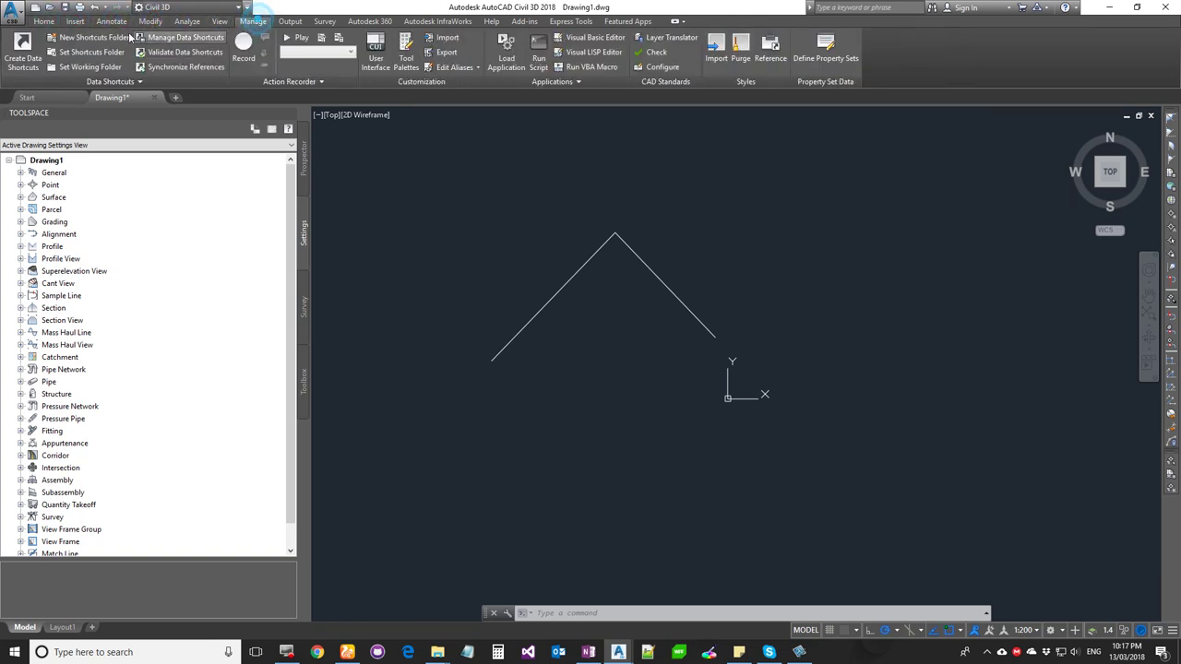
{"action": "left_click", "coordinate": [44, 21]}
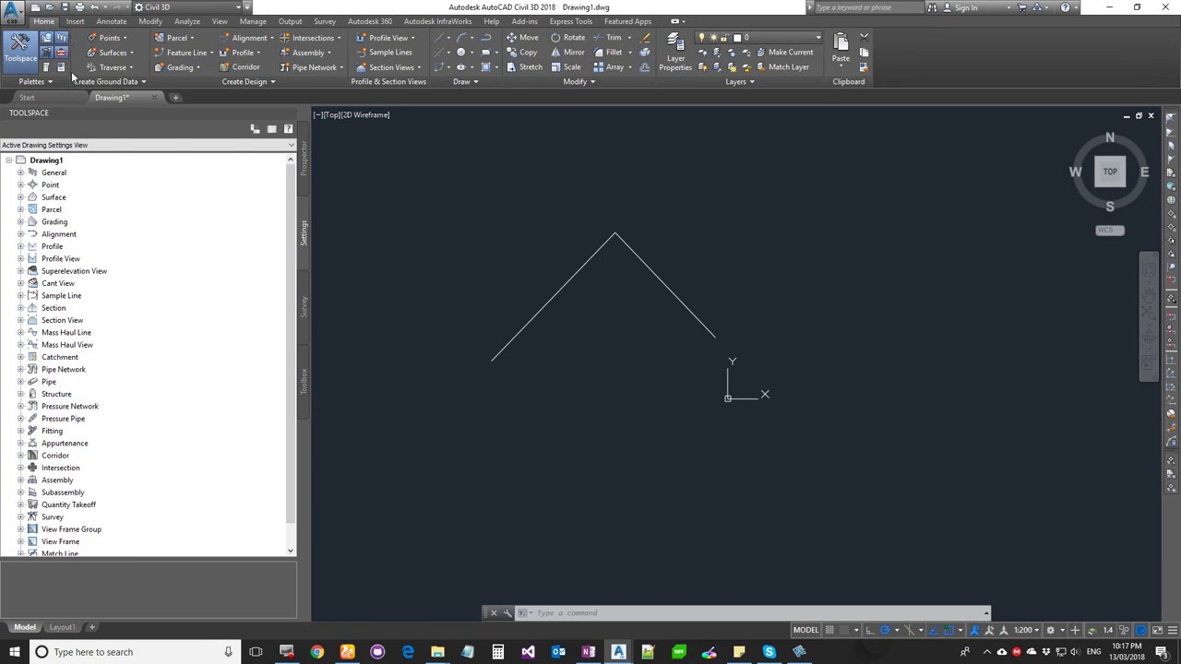
Examine the additional commands in the Home ribbon's Create Ground Data, Create Design, Draw, Modify and Layers groups.
{"action": "left_click", "coordinate": [127, 84]}
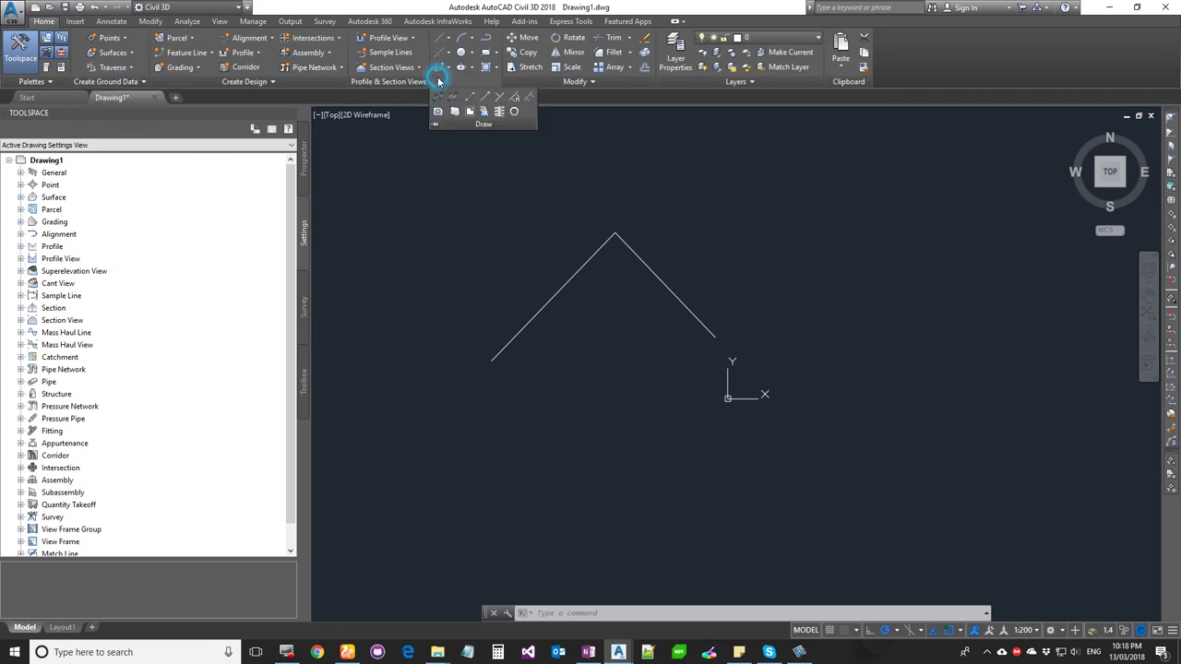
{"action": "left_click", "coordinate": [572, 80]}
{"action": "left_click", "coordinate": [733, 81]}
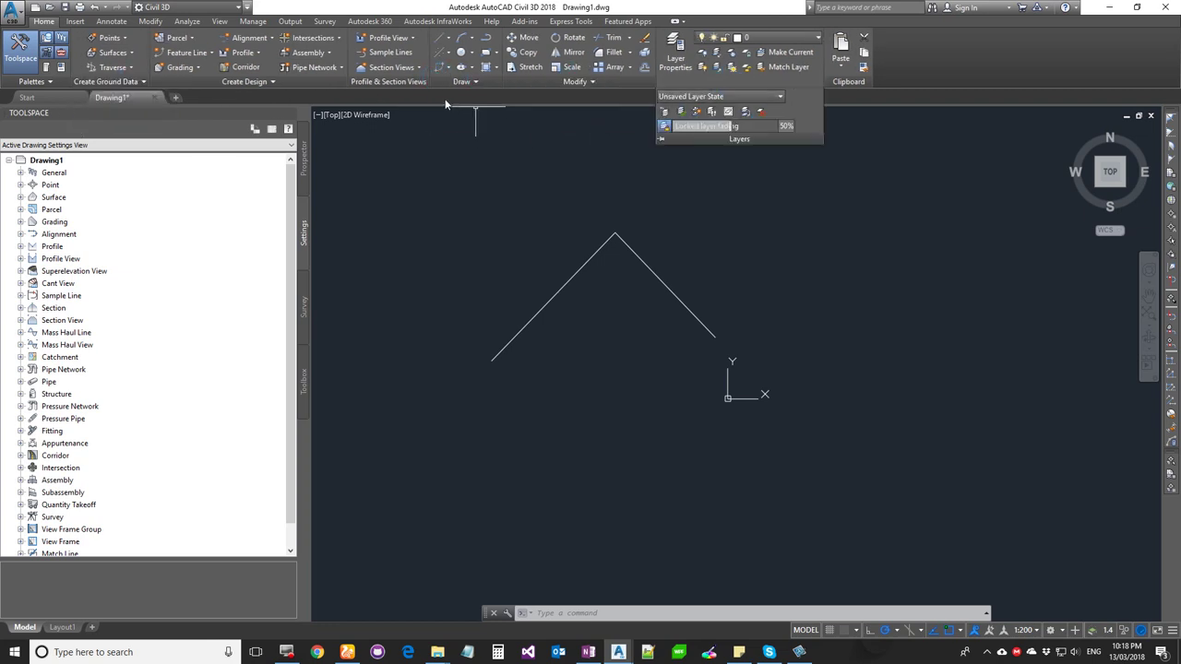
{"action": "left_click", "coordinate": [244, 82]}
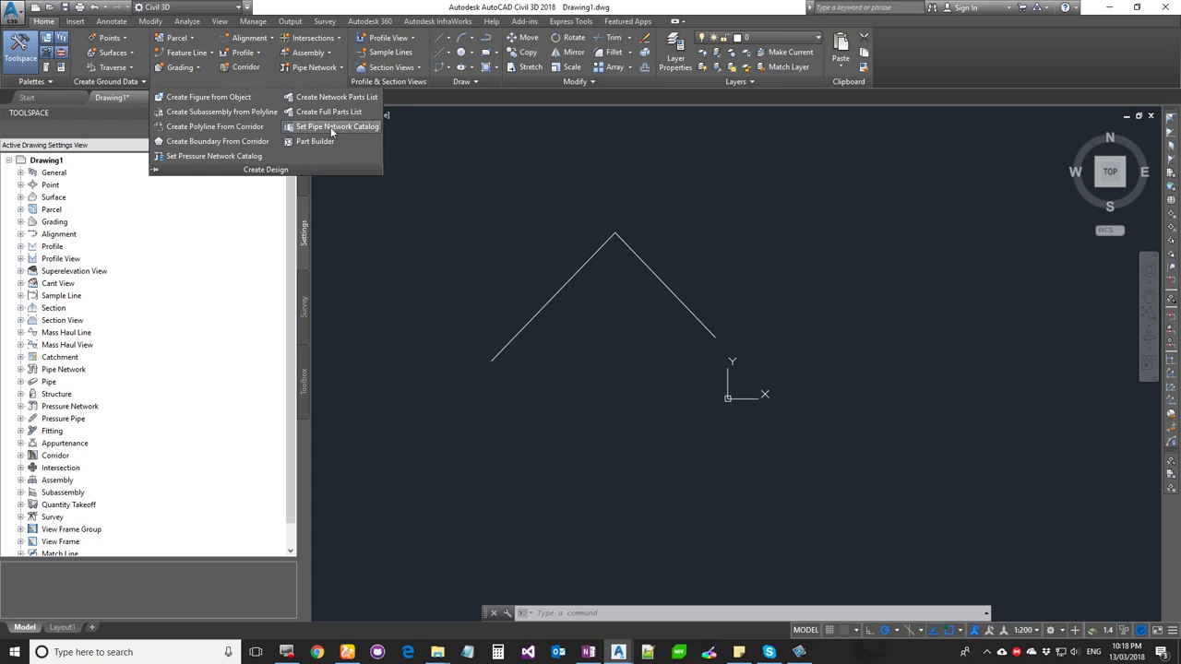
{"action": "left_click", "coordinate": [113, 82]}
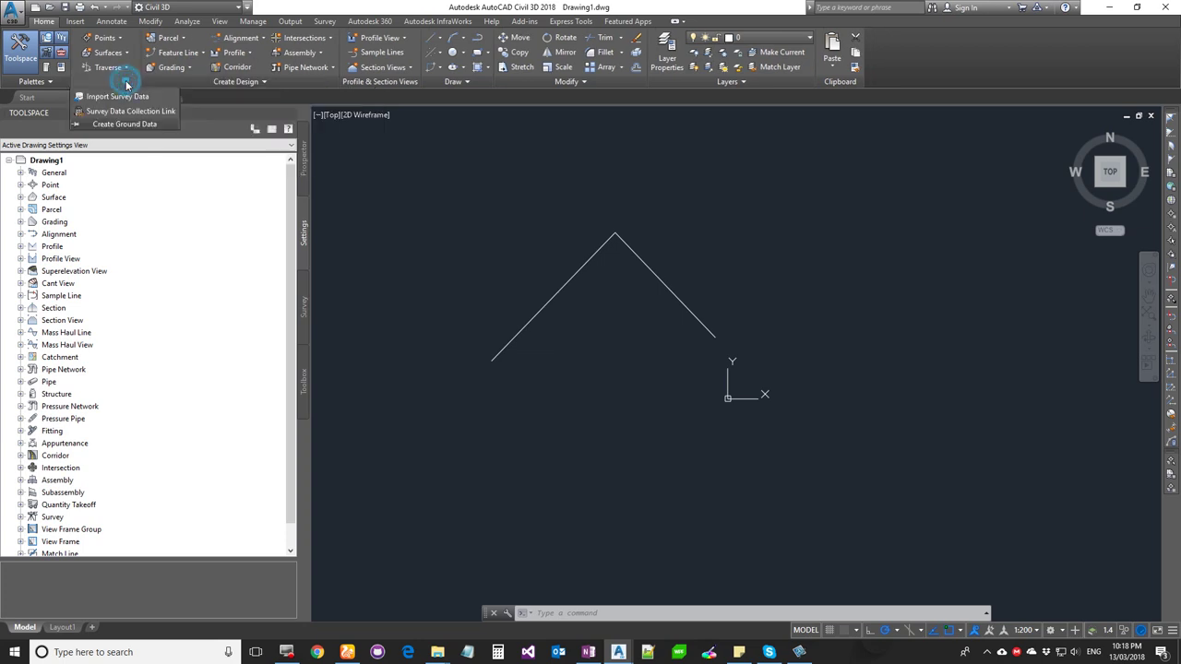
{"action": "left_click", "coordinate": [566, 82]}
{"action": "left_click", "coordinate": [481, 85]}
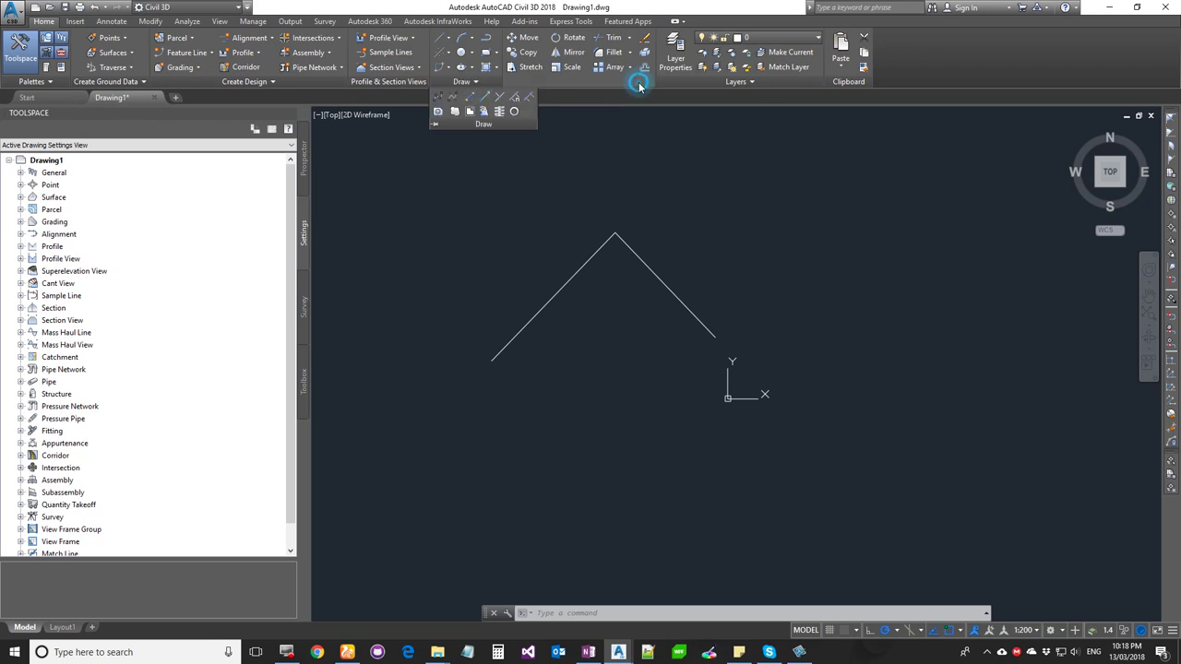
{"action": "left_click", "coordinate": [735, 81]}
{"action": "left_click", "coordinate": [296, 81]}
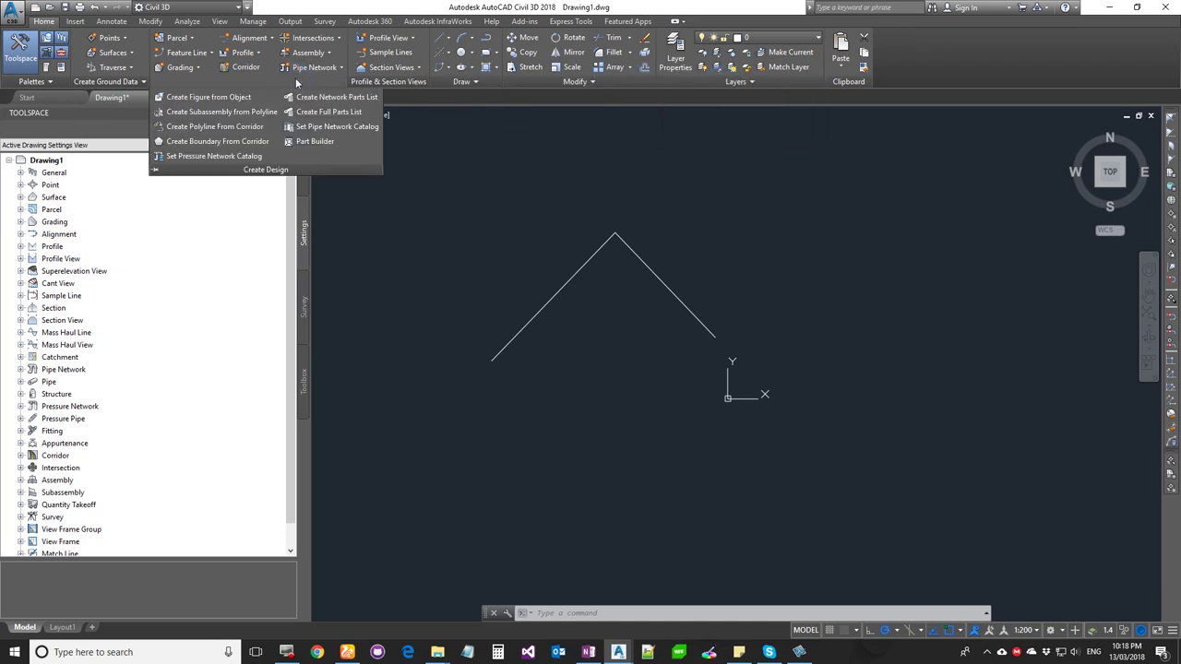
Look through the Insert, Manage, Survey and Autodesk InfraWorks ribbon commands, ending on the Home set.
{"action": "left_click", "coordinate": [76, 21]}
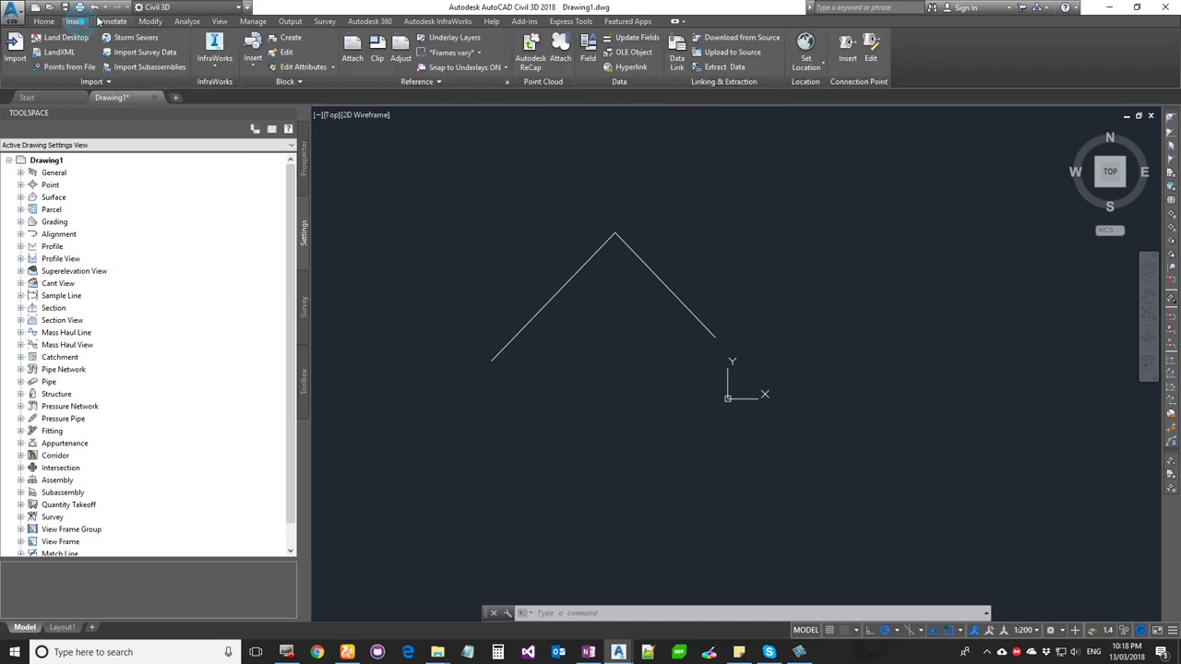
{"action": "left_click", "coordinate": [102, 7]}
{"action": "left_click", "coordinate": [253, 21]}
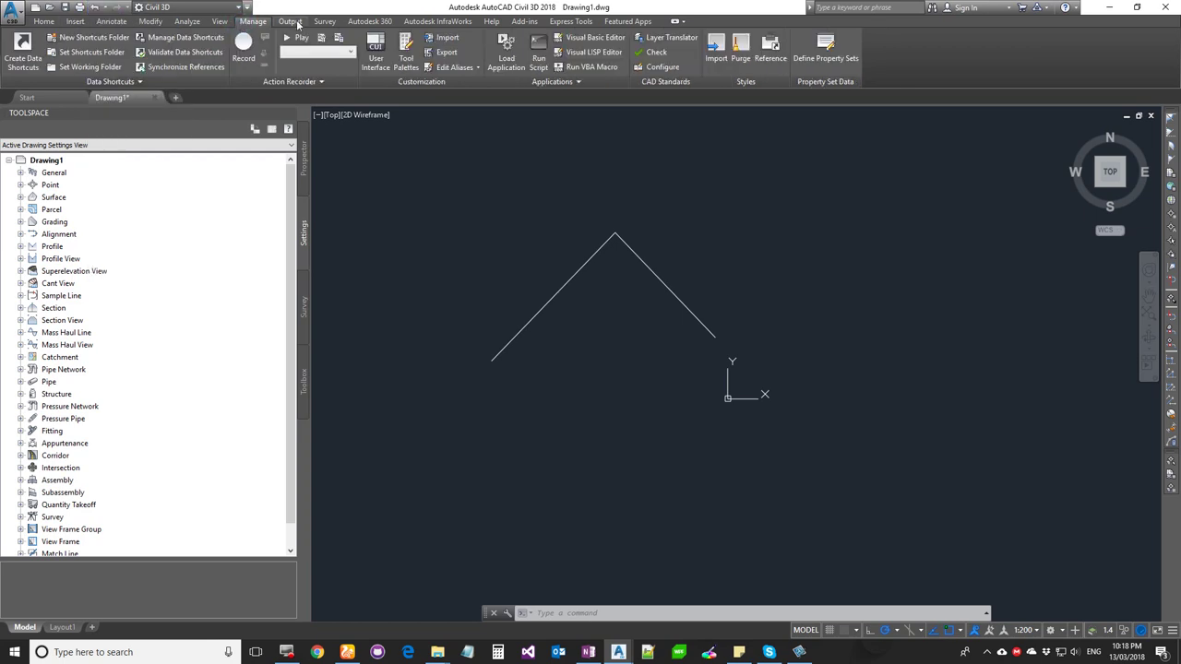
{"action": "left_click", "coordinate": [325, 21]}
{"action": "left_click", "coordinate": [438, 21]}
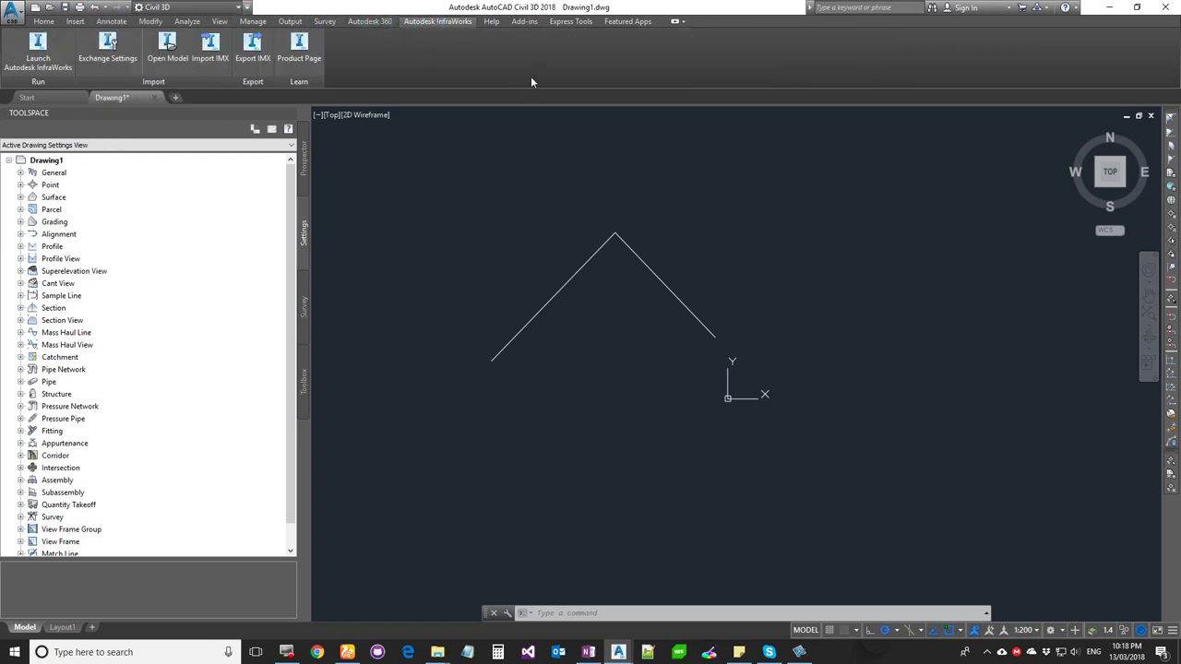
{"action": "left_click", "coordinate": [43, 21]}
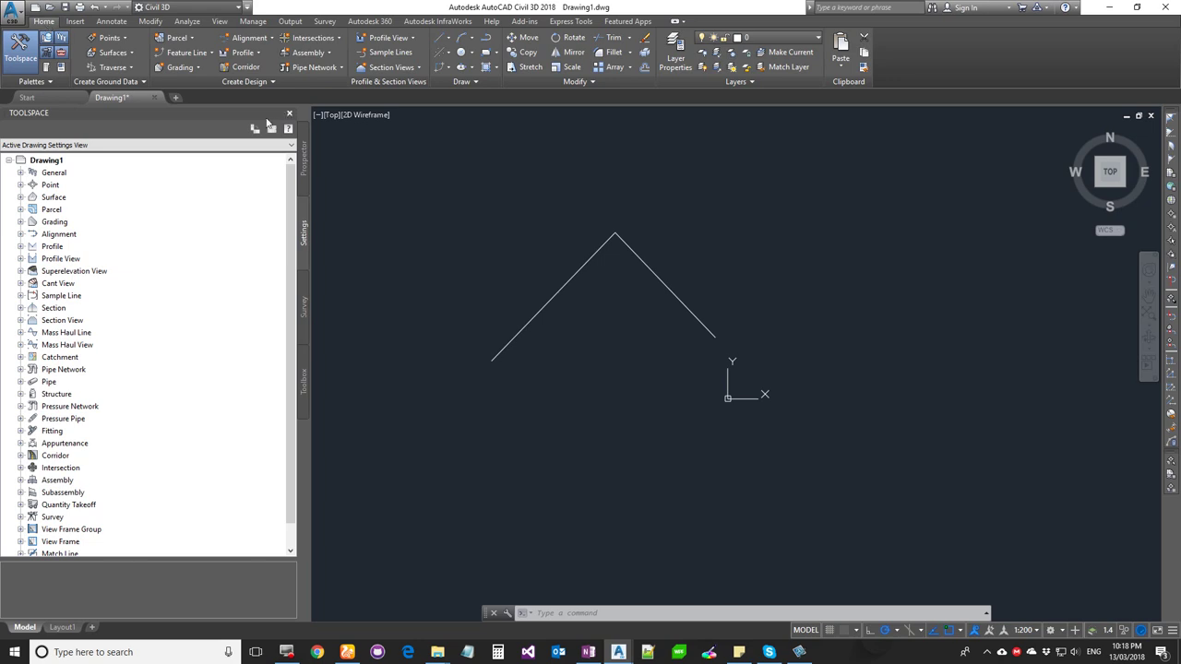
View the available alignment creation commands and close the list without starting one.
{"action": "left_click", "coordinate": [273, 39]}
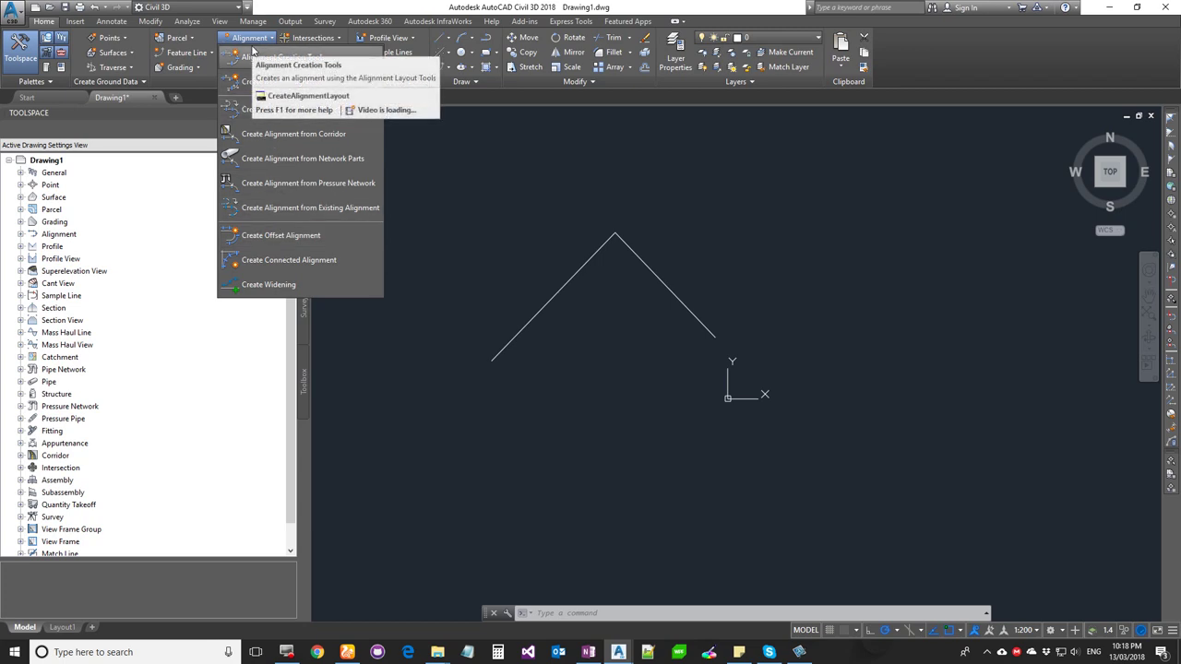
{"action": "left_click", "coordinate": [552, 177]}
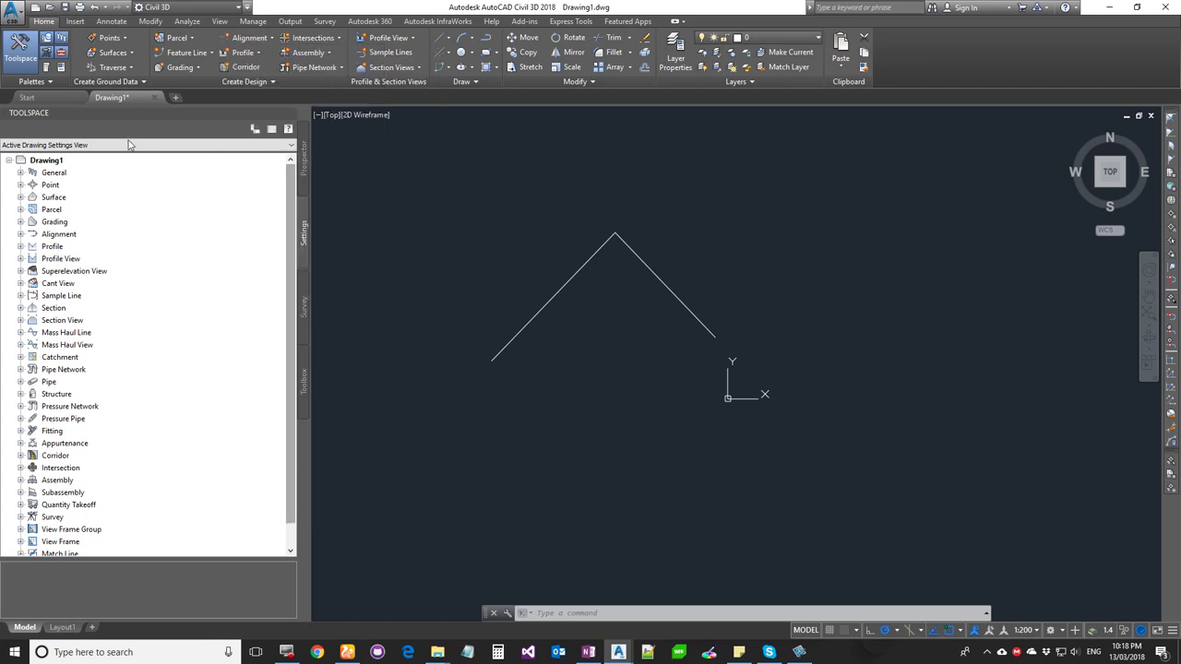
Show the Prospector view, hide the Toolspace palette and bring it back.
{"action": "mouse_move", "coordinate": [104, 99]}
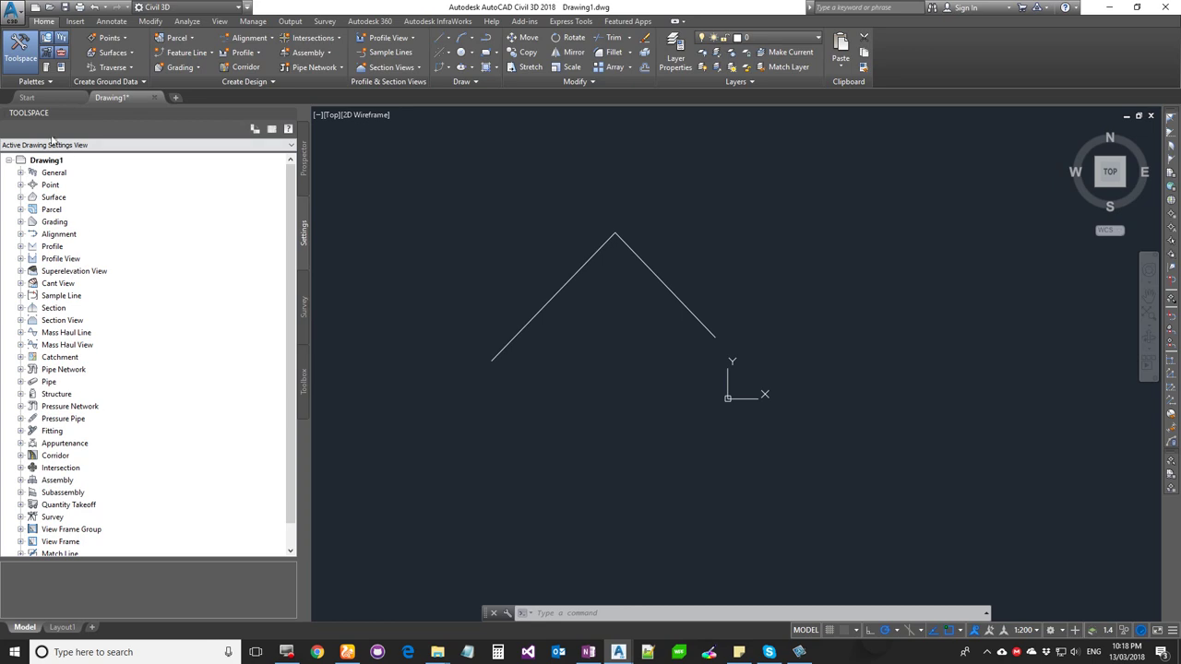
{"action": "left_click", "coordinate": [303, 155]}
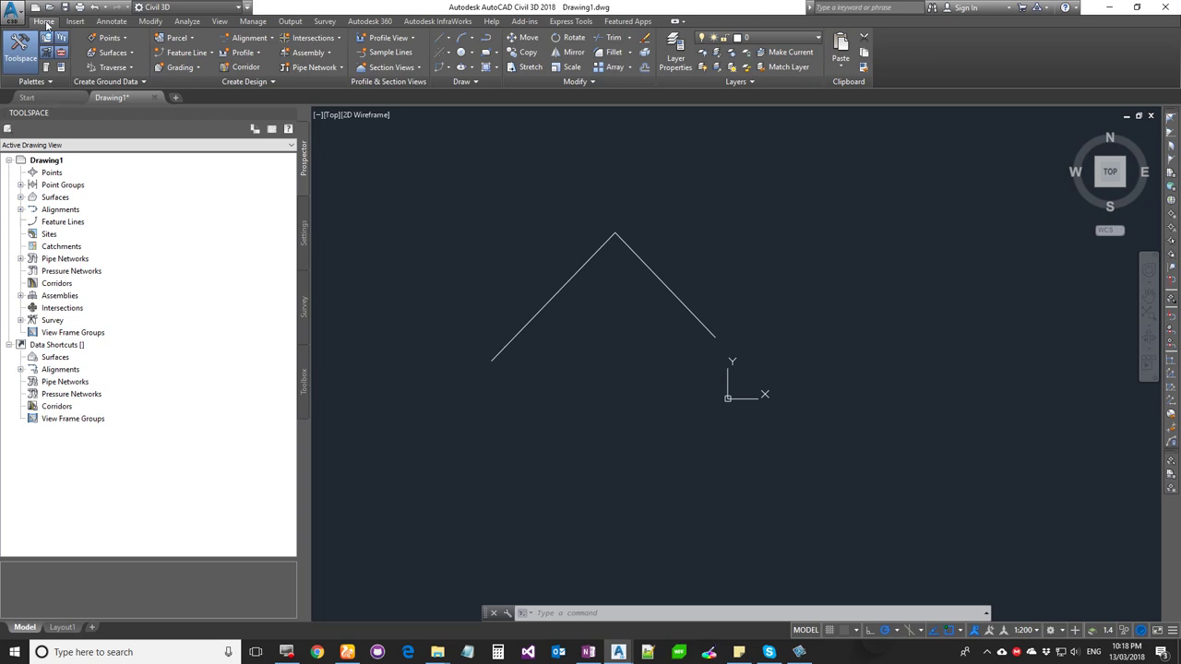
{"action": "left_click", "coordinate": [20, 46]}
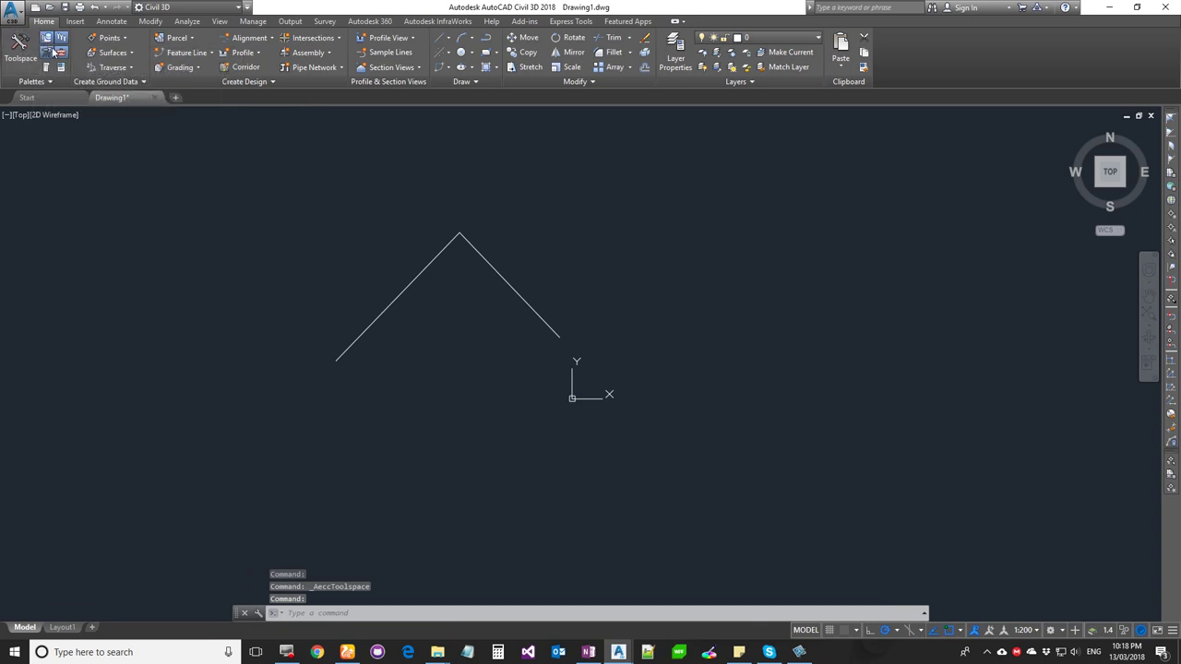
{"action": "left_click", "coordinate": [21, 46]}
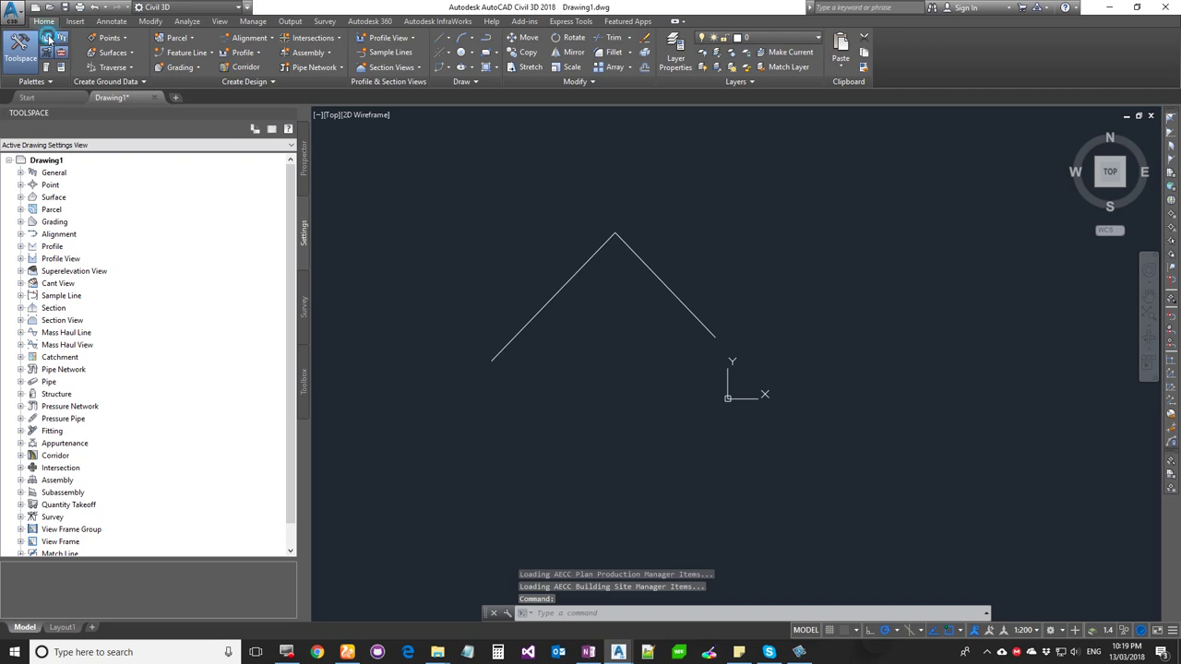
Toggle individual Toolspace tabs, including Survey, off and back on from the Palettes commands.
{"action": "left_click", "coordinate": [51, 51]}
{"action": "left_click", "coordinate": [52, 51]}
{"action": "left_click", "coordinate": [61, 38]}
Compare the Toolspace's Prospector tree of drawing objects with its Settings tree, finishing on Settings.
{"action": "left_click", "coordinate": [303, 231]}
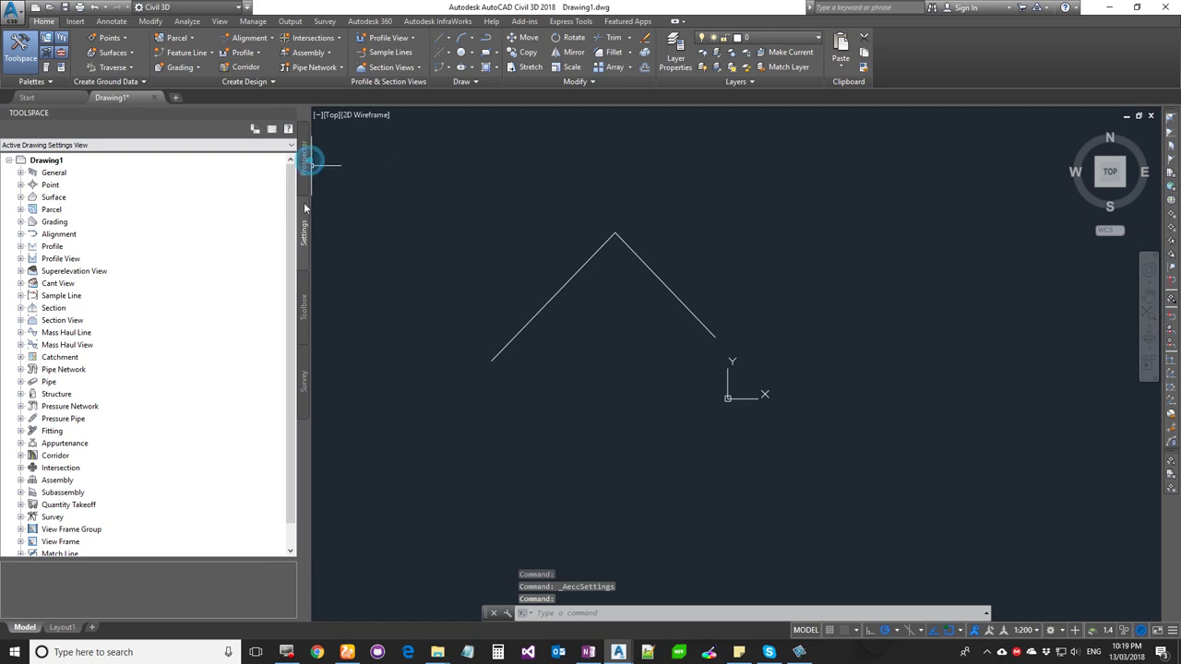
{"action": "left_click", "coordinate": [305, 174]}
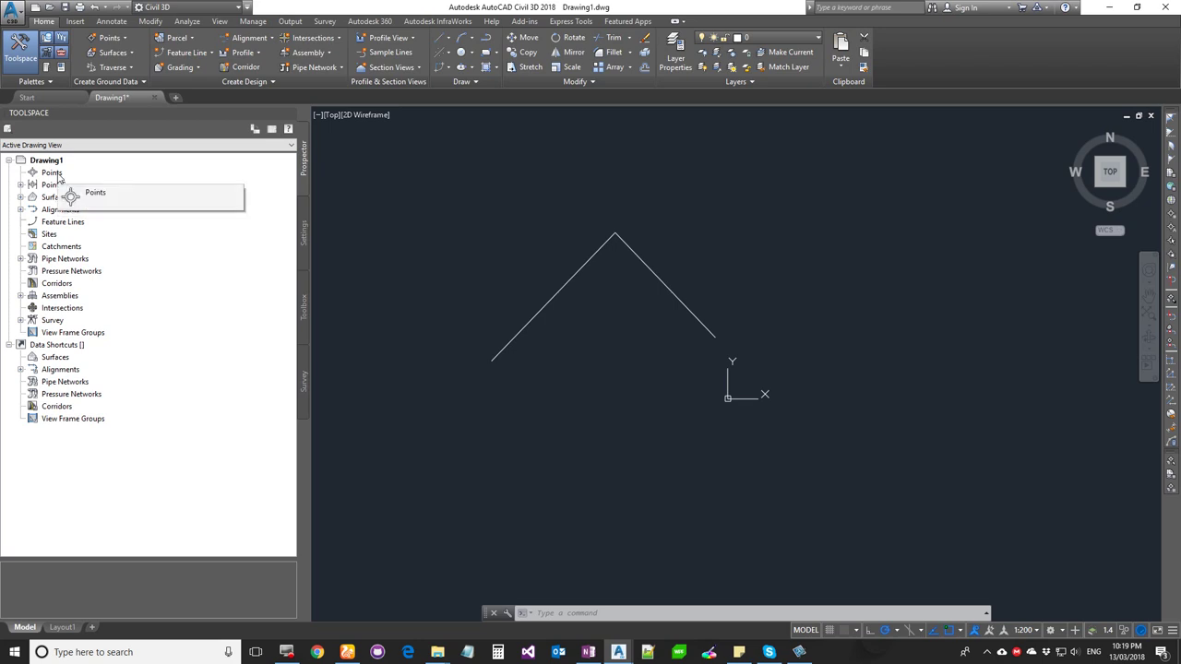
{"action": "left_click", "coordinate": [304, 232]}
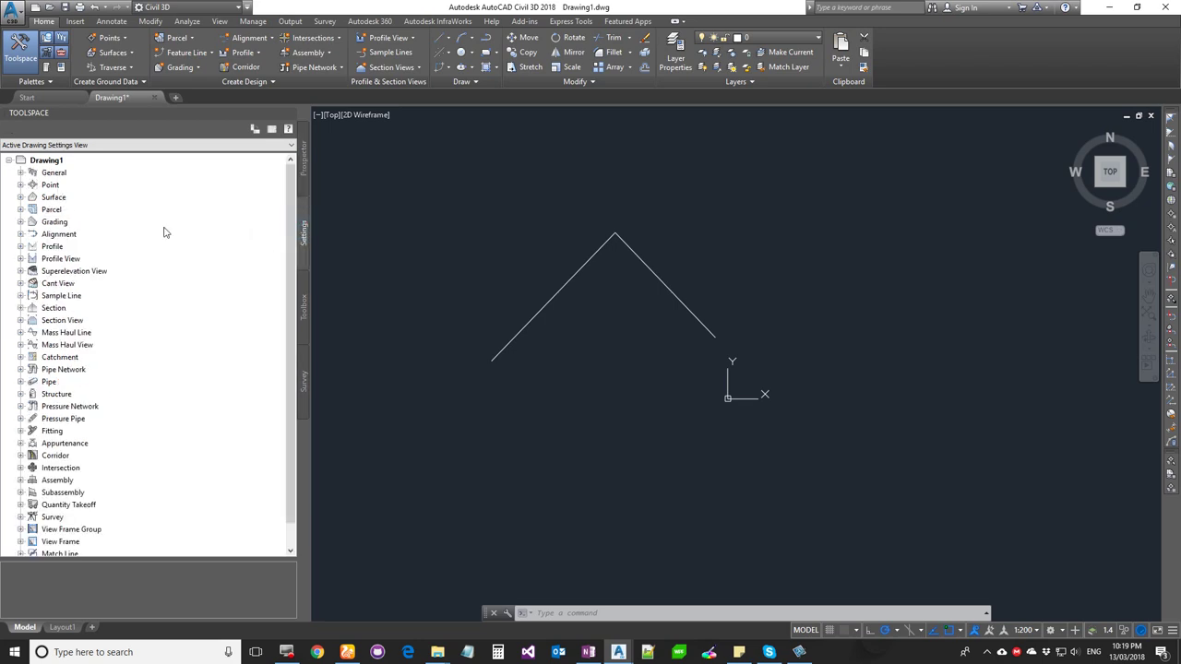
Expand the General settings collection to view its style, label and command folders, and collapse it again.
{"action": "double_click", "coordinate": [53, 174]}
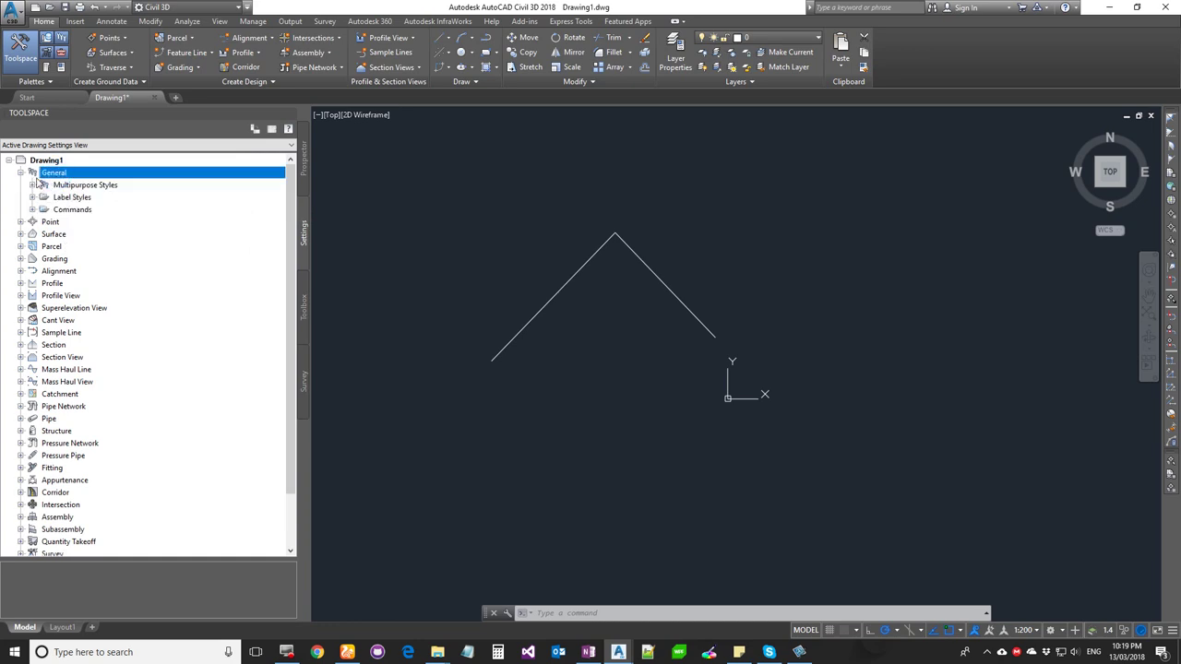
{"action": "left_click", "coordinate": [21, 172]}
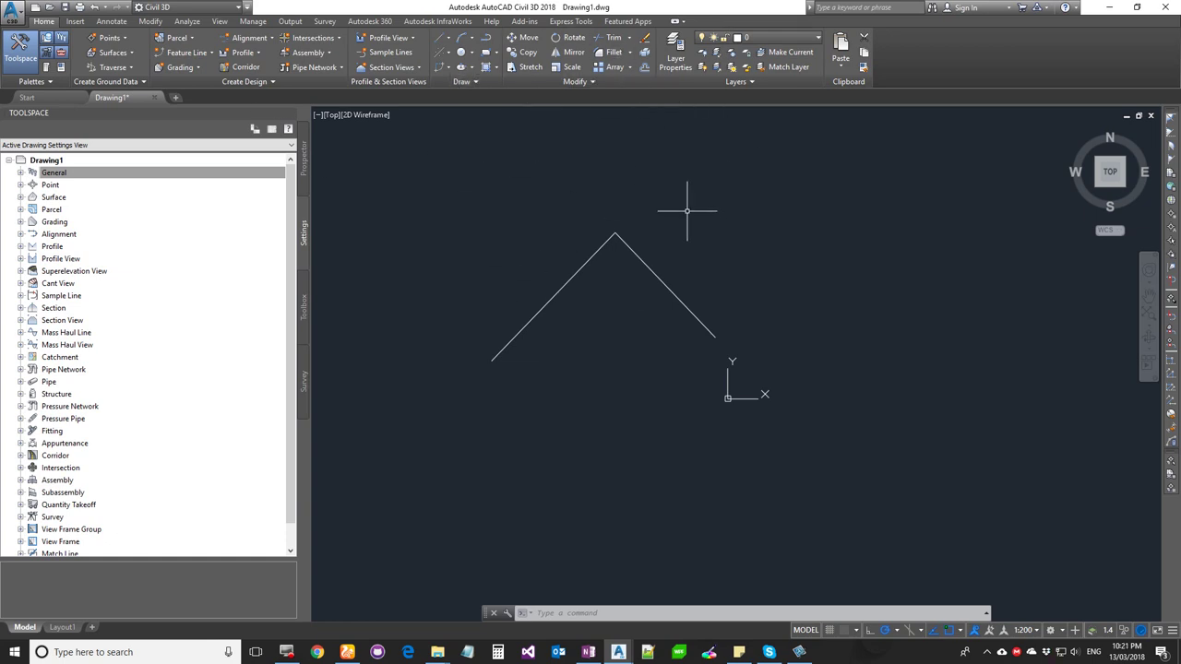
Review the layer list and the 05 Corridors filter in the Layer Properties Manager, and close the manager.
{"action": "left_click", "coordinate": [675, 53]}
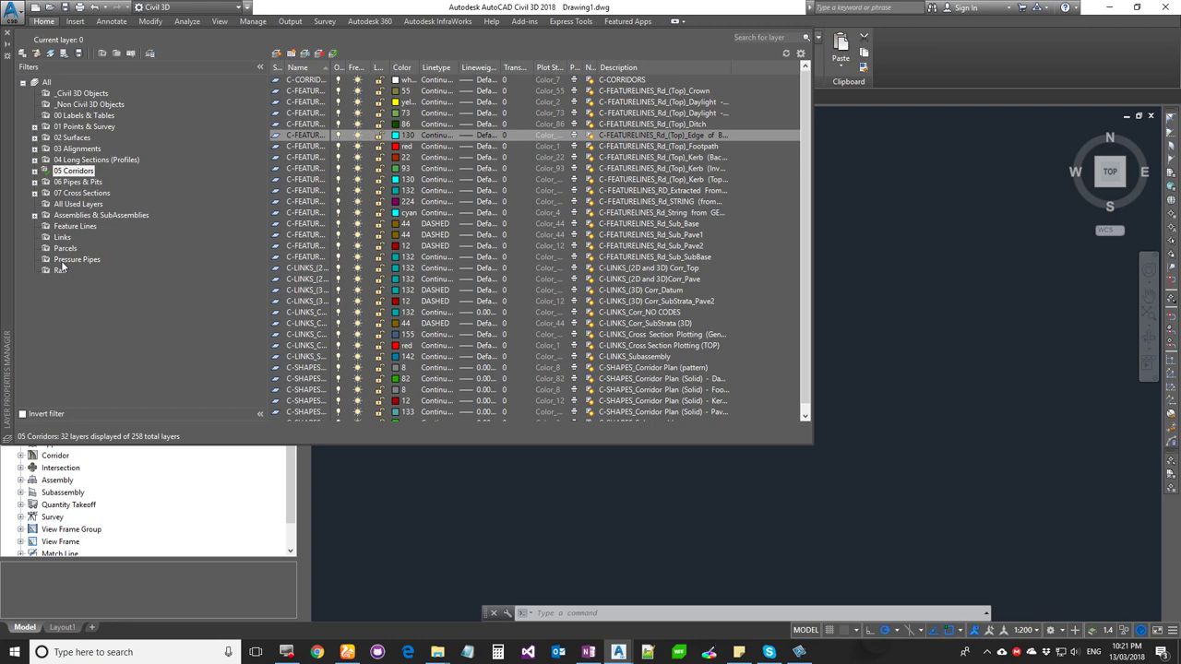
{"action": "left_click", "coordinate": [6, 37]}
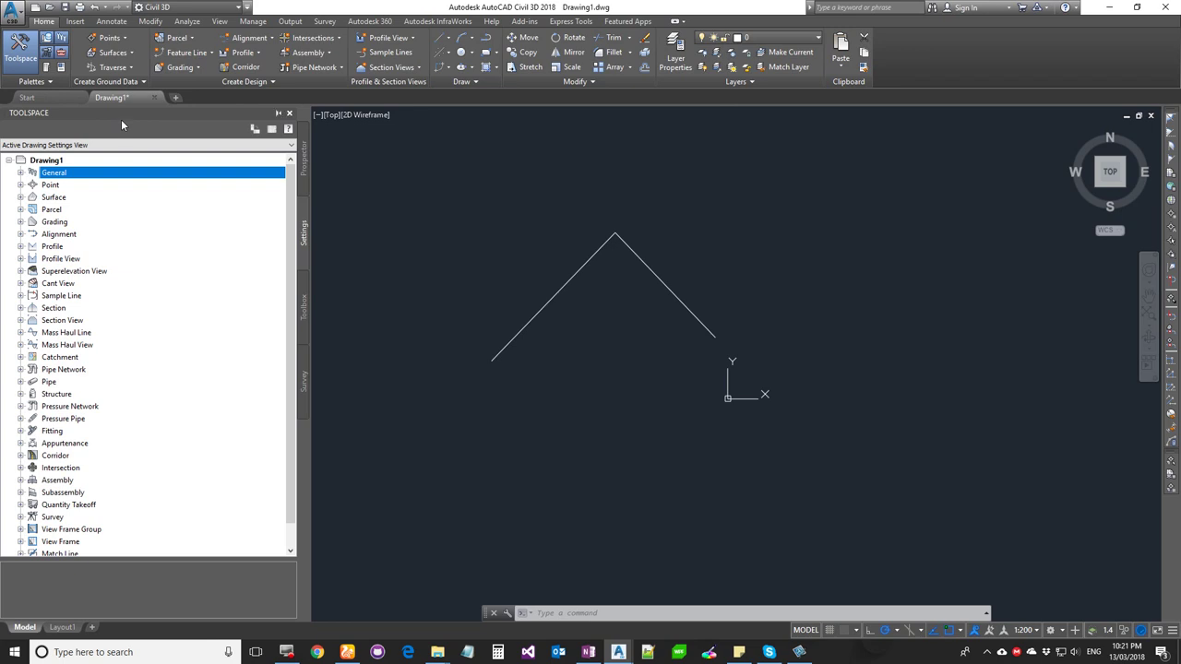
Switch the Toolspace to its Prospector view and narrow the palette to about half its width.
{"action": "left_click", "coordinate": [303, 159]}
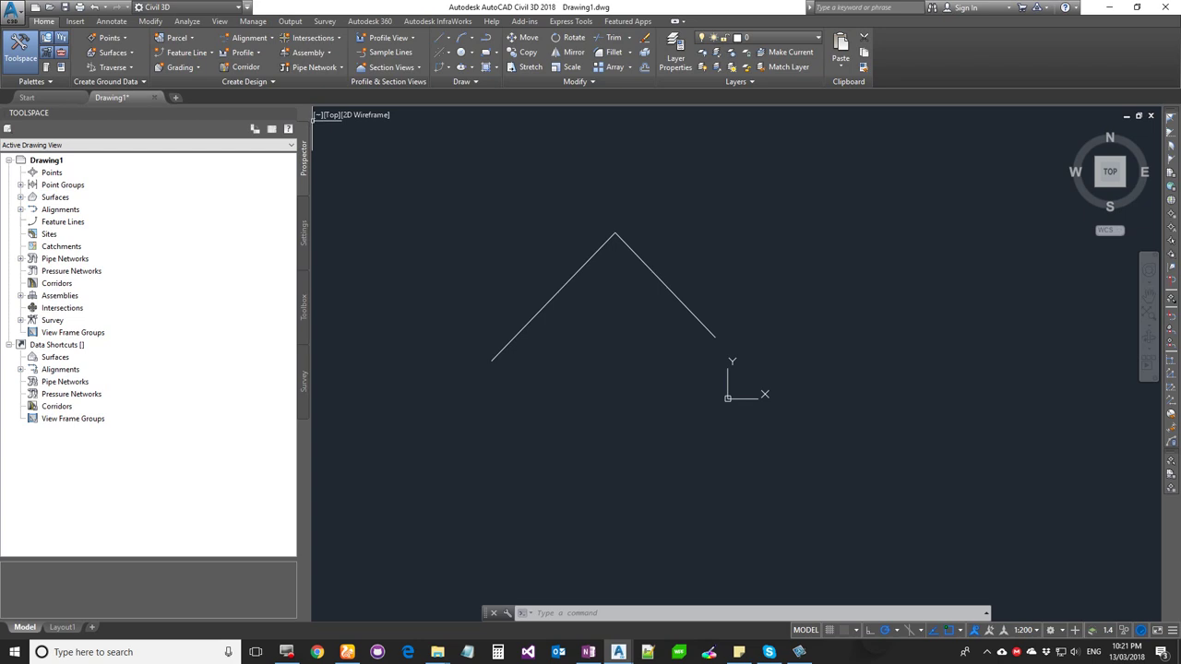
{"action": "left_click", "coordinate": [313, 116]}
{"action": "left_click_drag", "start_coordinate": [179, 132], "coordinate": [154, 138]}
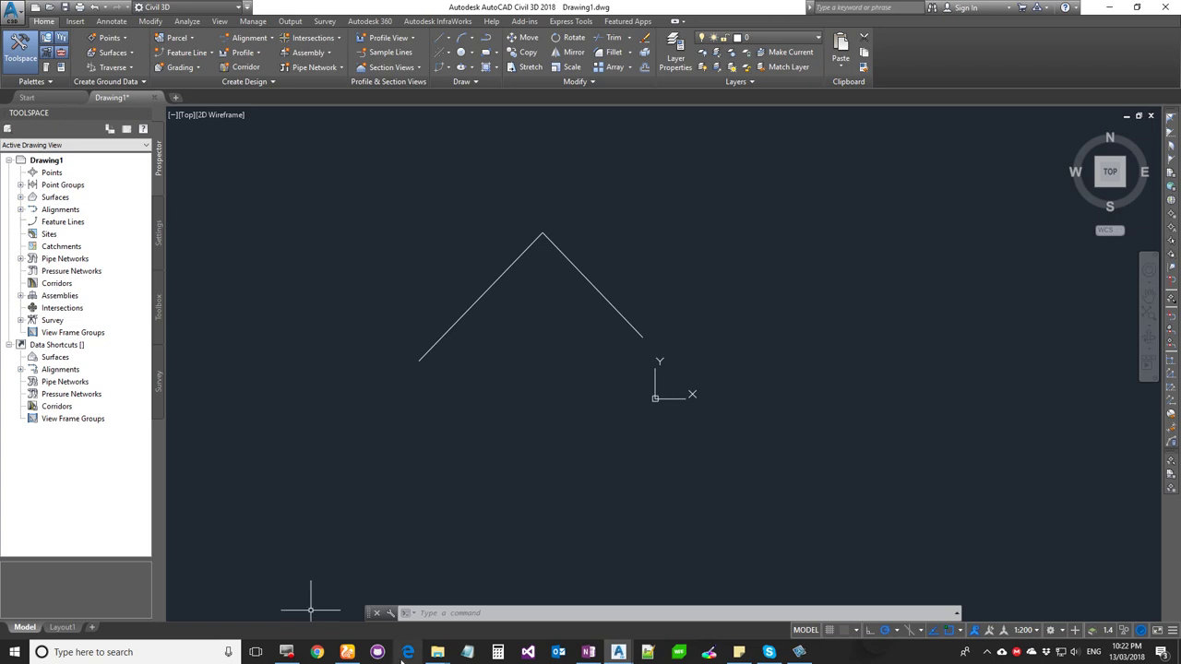
View the command line and its selection prompt by making a crossing window over the empty area west of the two lines.
{"action": "left_click", "coordinate": [553, 613]}
{"action": "mouse_move", "coordinate": [618, 652]}
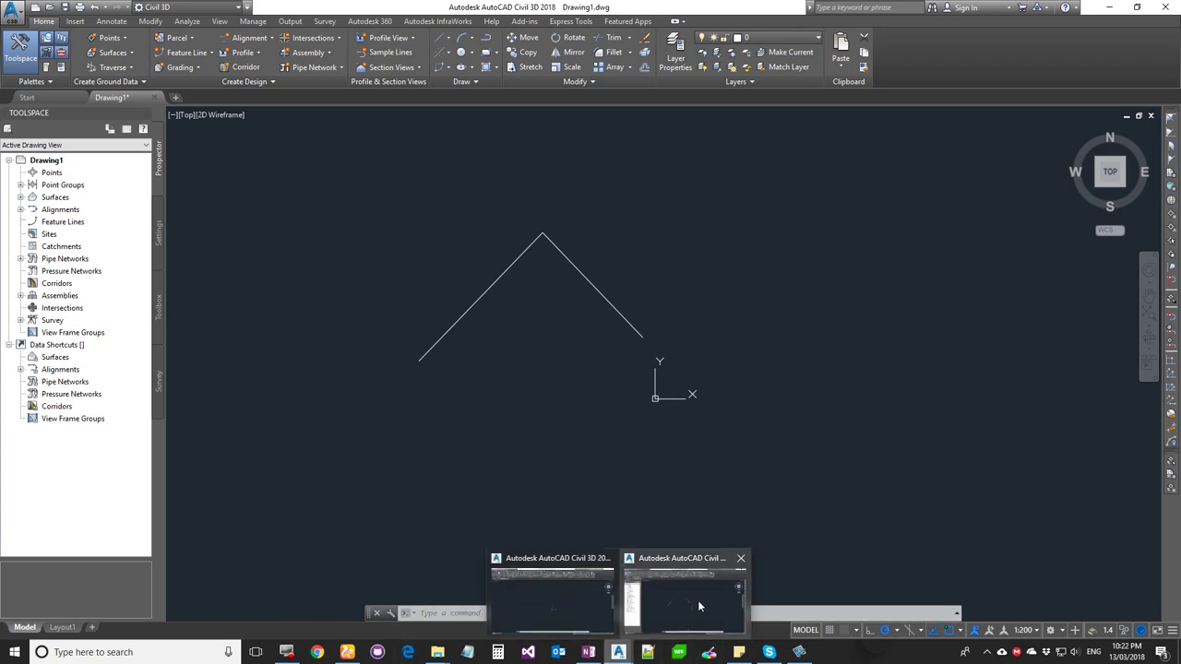
{"action": "left_click", "coordinate": [697, 599]}
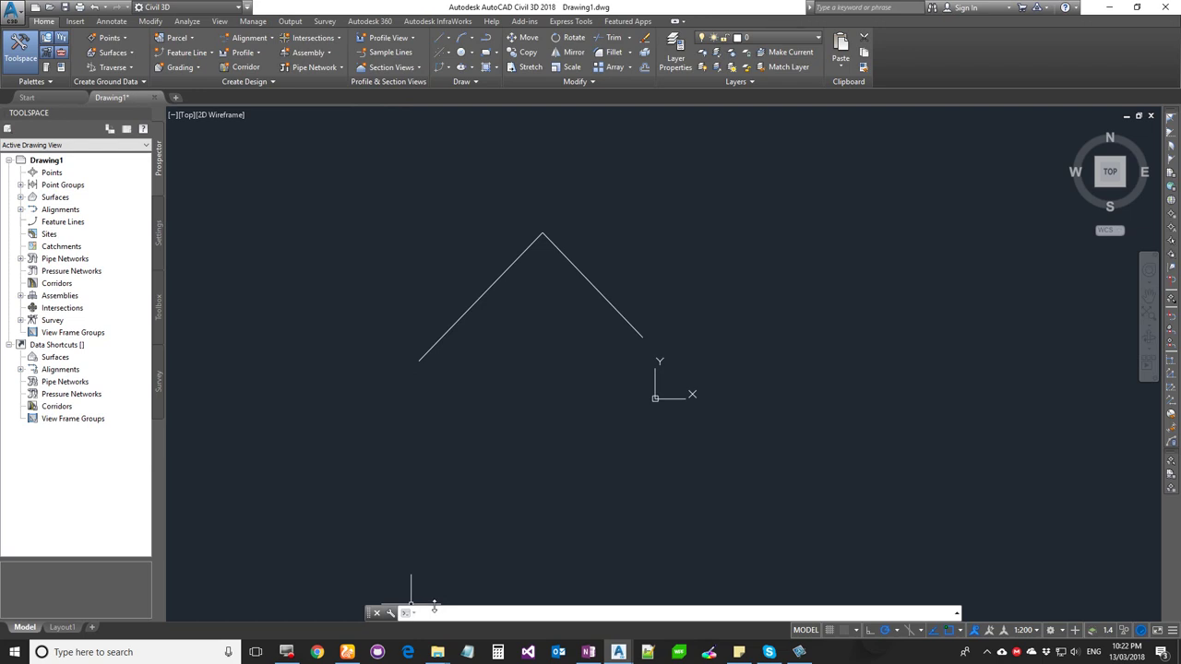
{"action": "left_click", "coordinate": [322, 191]}
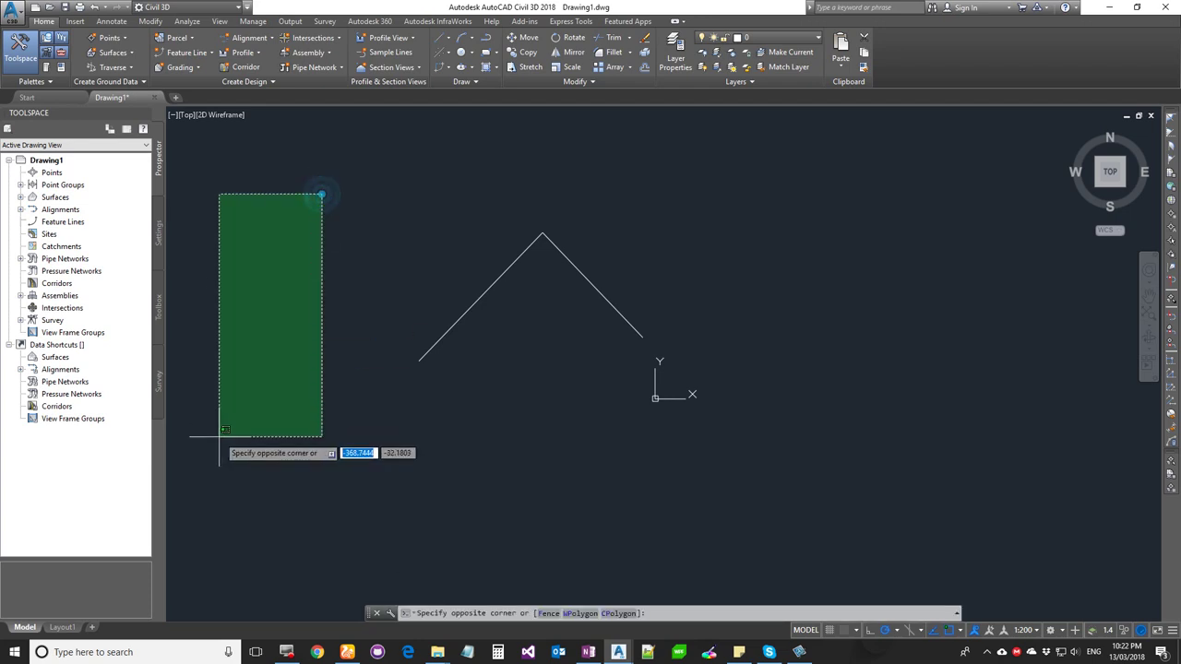
{"action": "left_click", "coordinate": [221, 436]}
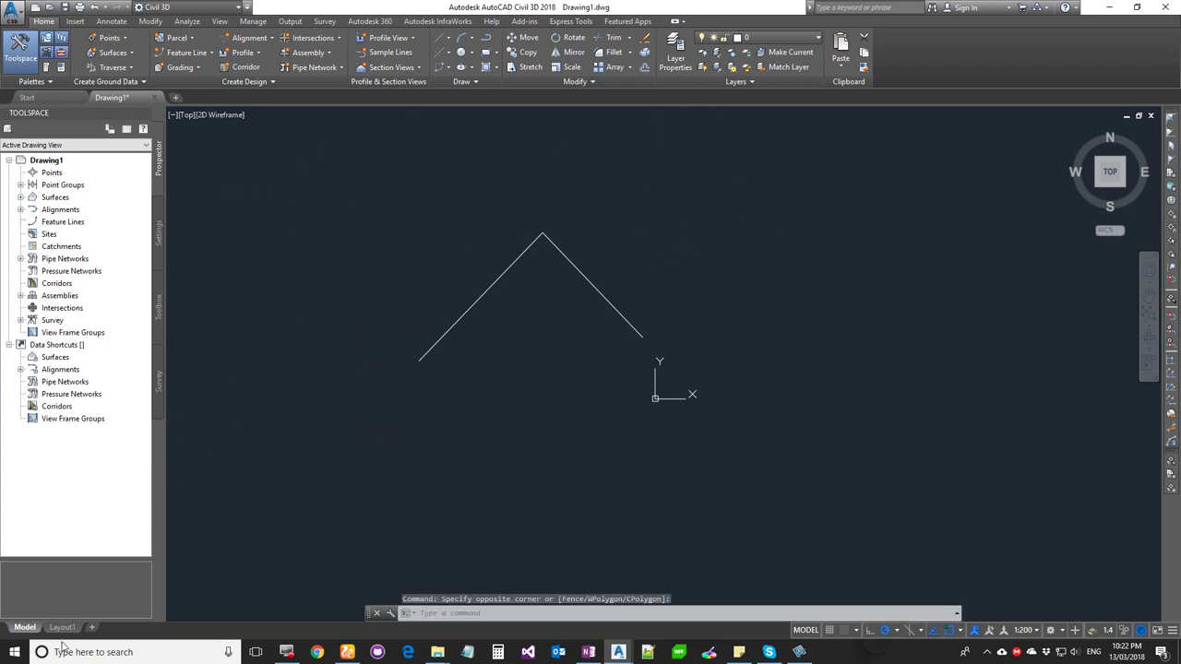
{"action": "mouse_move", "coordinate": [65, 630]}
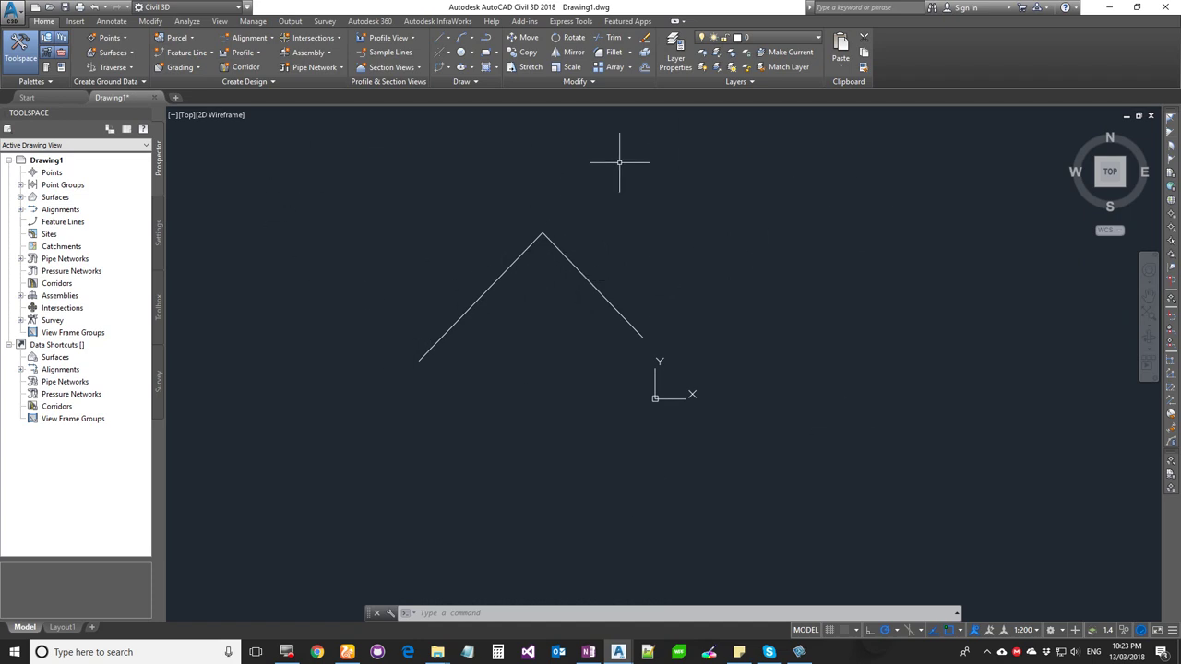
Select both sloping lines with a crossing window, view the commands available for the selection, and dismiss them without choosing one.
{"action": "left_click", "coordinate": [614, 193]}
{"action": "left_click", "coordinate": [477, 319]}
{"action": "right_click", "coordinate": [478, 312]}
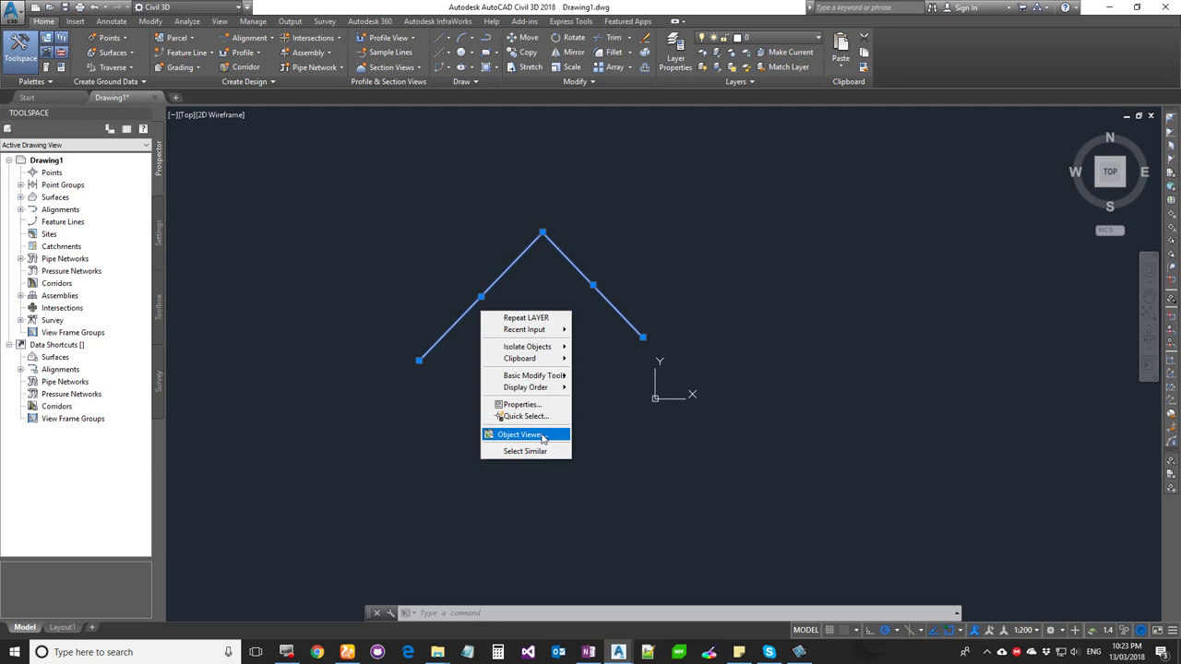
{"action": "left_click", "coordinate": [730, 332]}
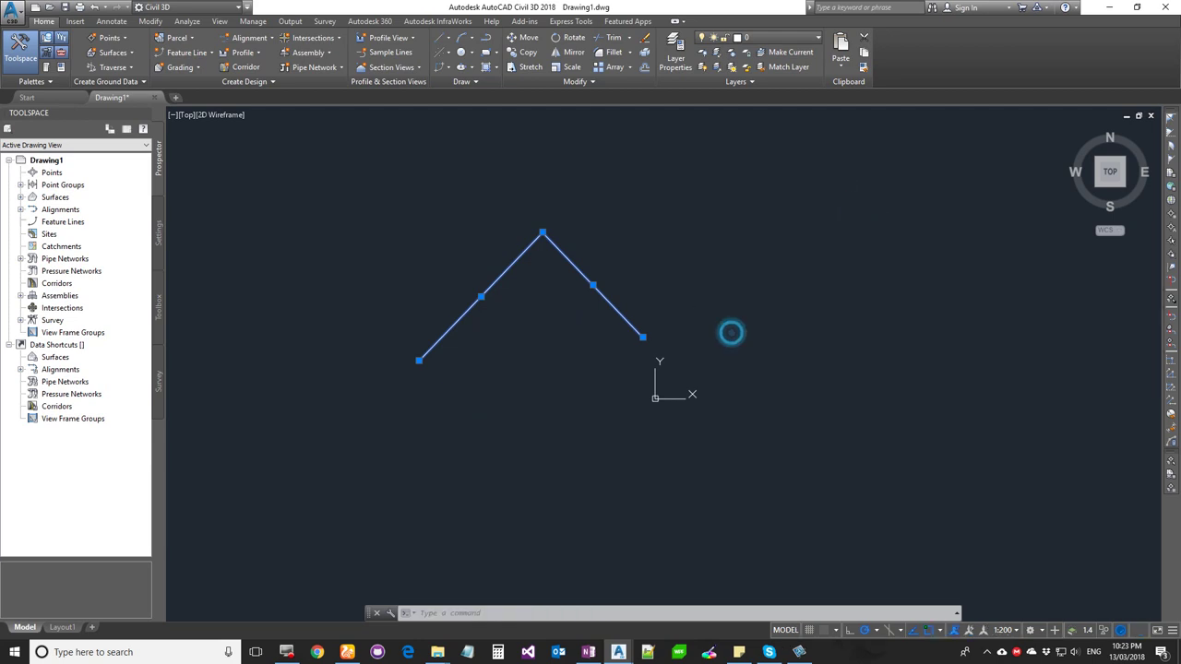